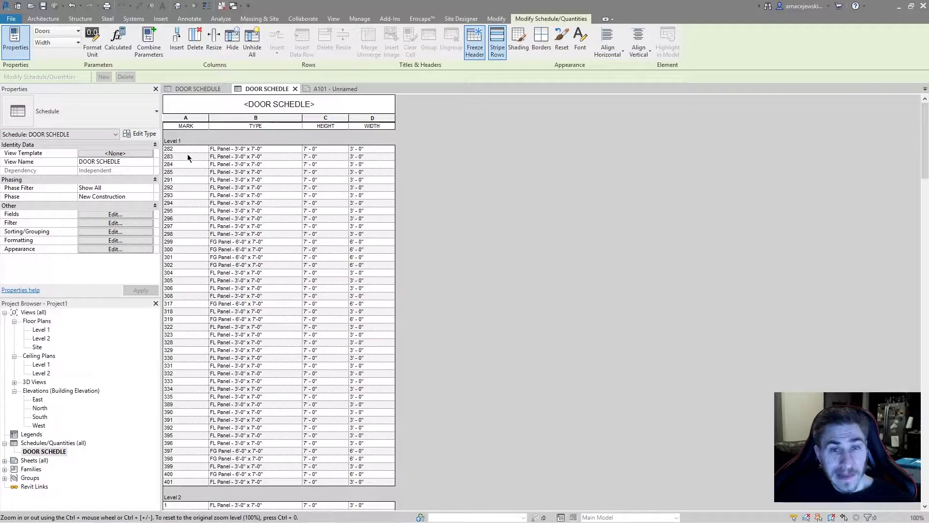
# Step: Review the door schedule's Sorting/Grouping options, then close without applying changes
pyautogui.click(99, 222)
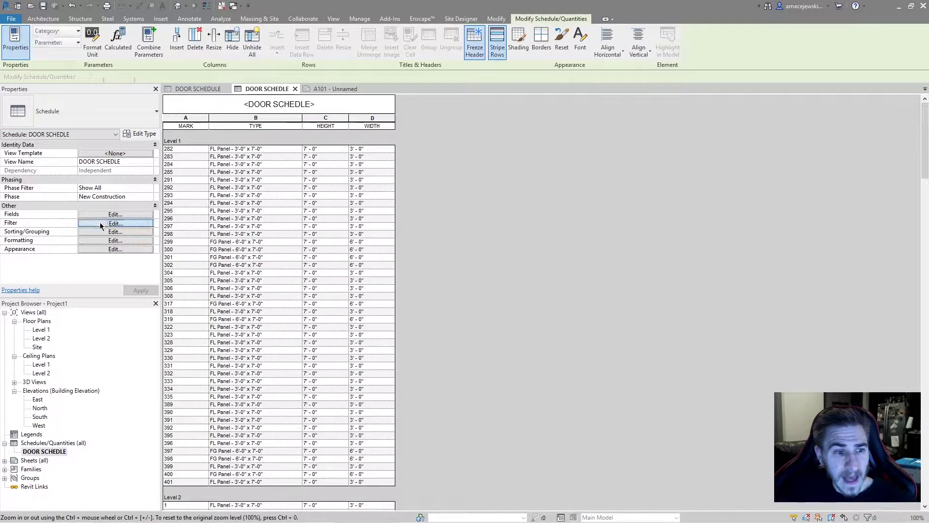
pyautogui.click(344, 172)
pyautogui.click(395, 173)
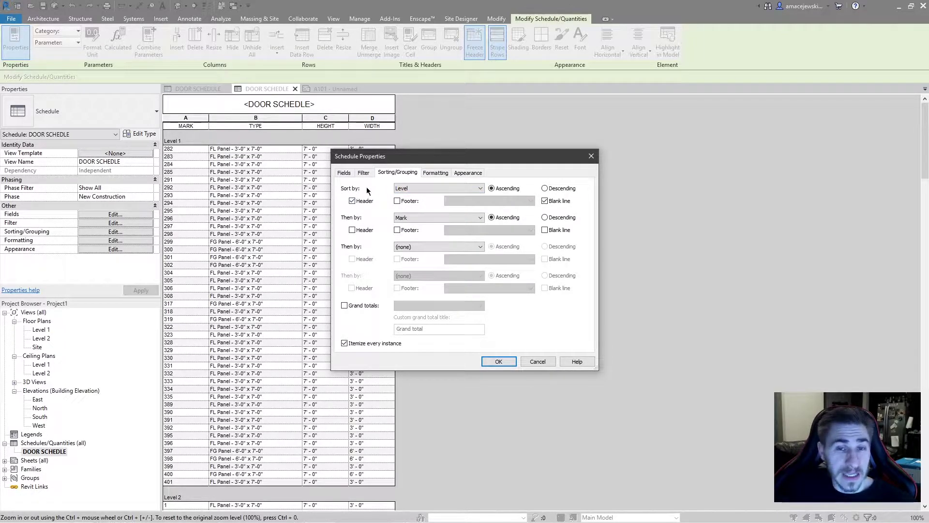
pyautogui.click(352, 200)
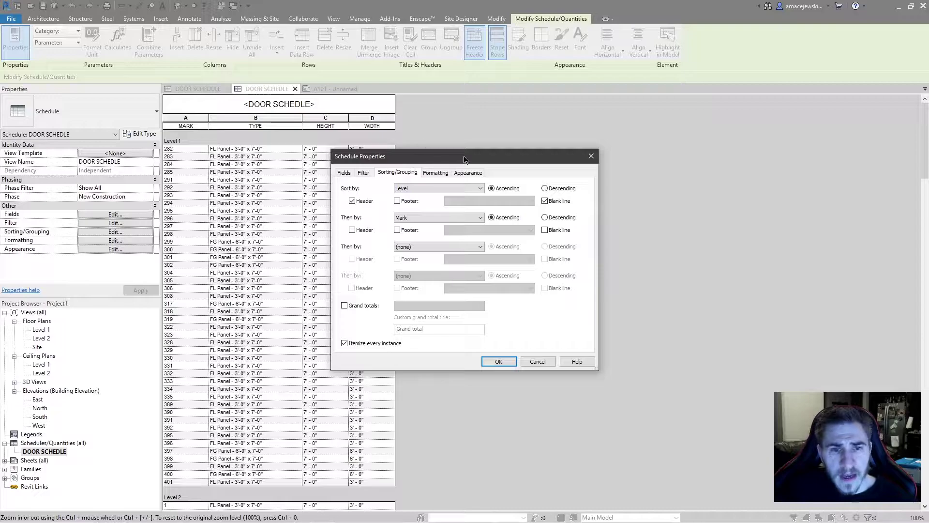
pyautogui.click(526, 362)
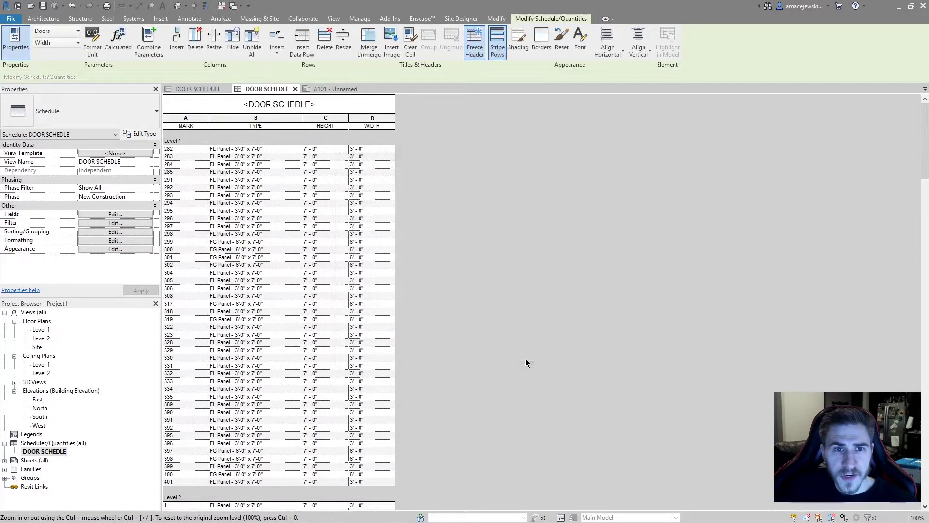
# Step: On sheet A101, zoom and pan over the split schedule columns, including the Level 2 rows
pyautogui.click(333, 86)
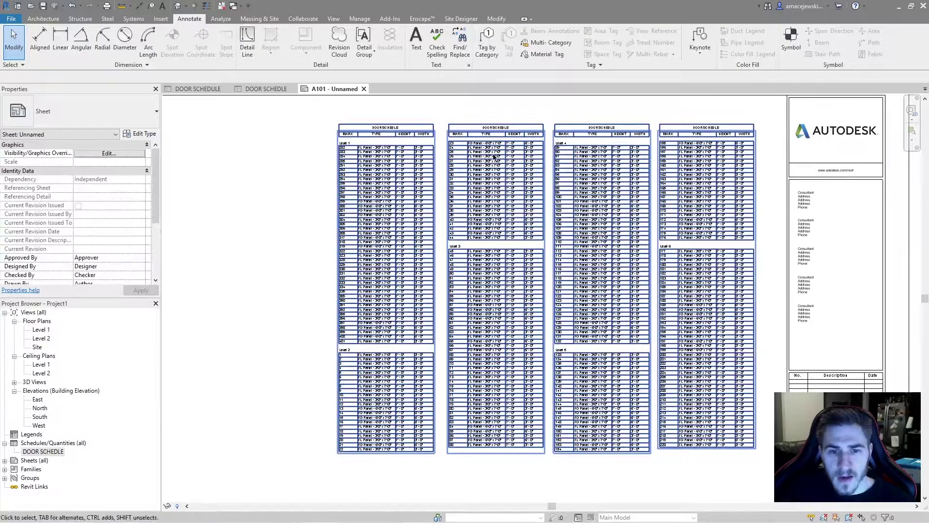
pyautogui.scroll(3, 363, 121)
pyautogui.scroll(5, 309, 140)
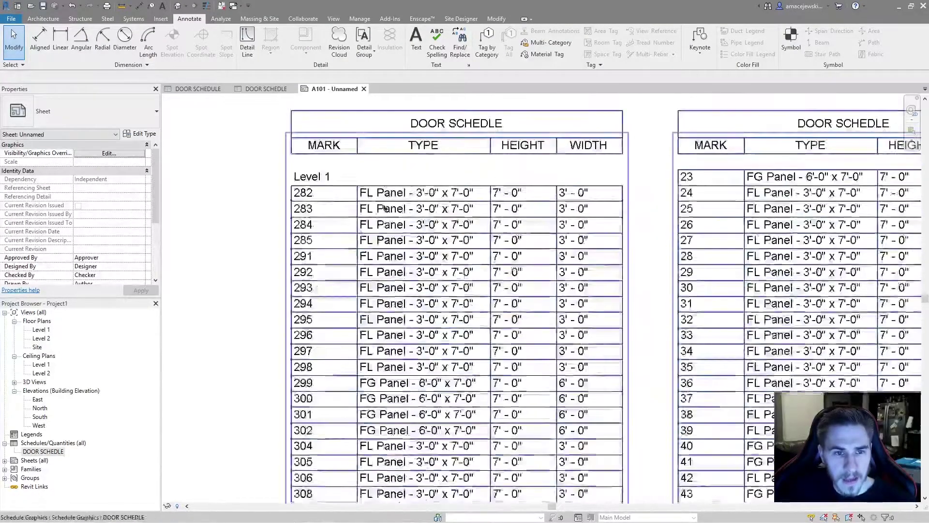
pyautogui.scroll(1, 357, 242)
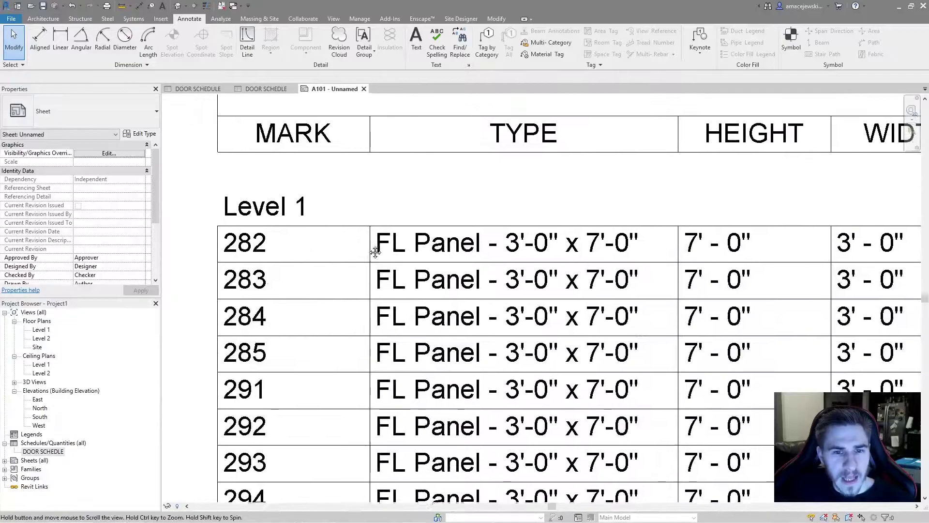
pyautogui.moveTo(375, 247); pyautogui.dragTo(385, 305, button='middle')
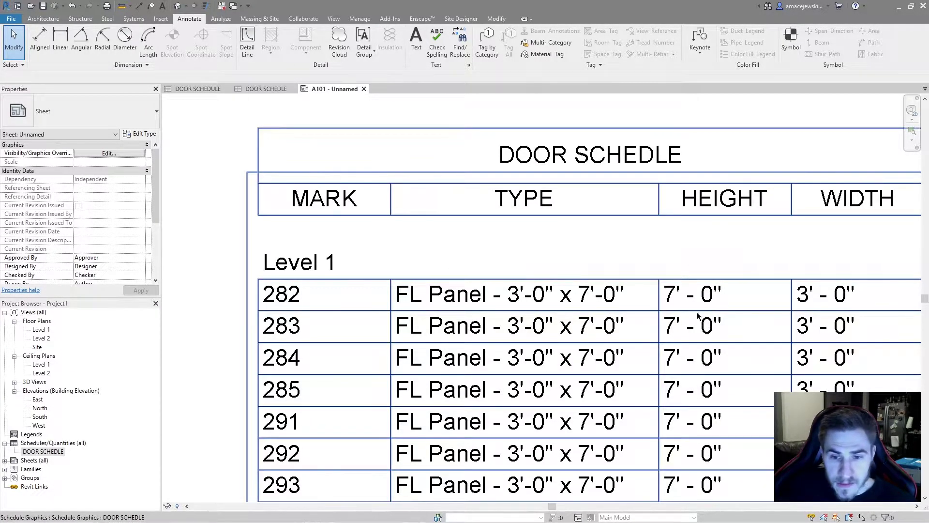
pyautogui.scroll(-2, 282, 238)
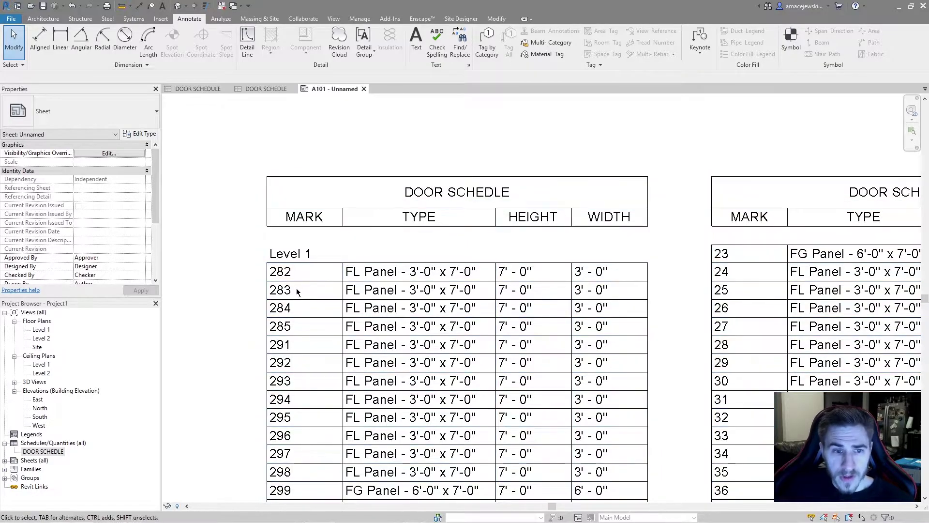
pyautogui.scroll(-4, 296, 290)
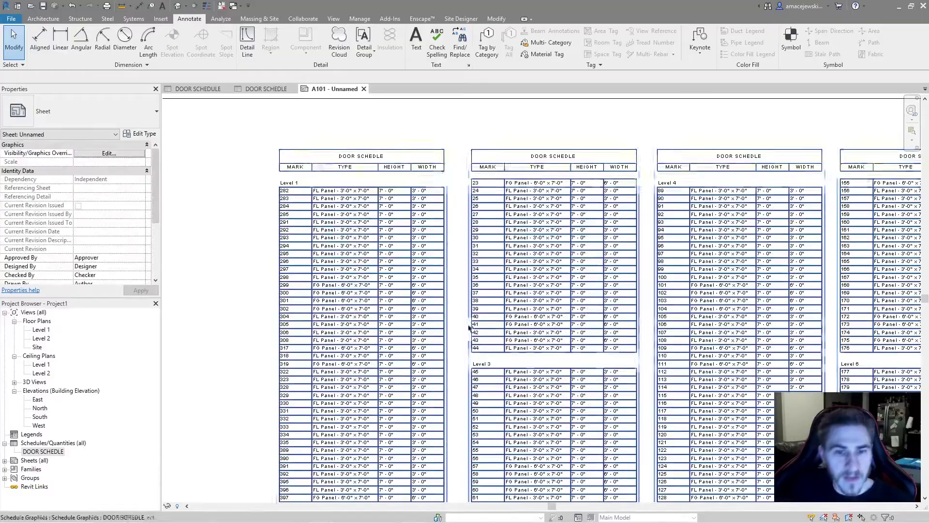
pyautogui.moveTo(309, 460); pyautogui.dragTo(332, 328, button='middle')
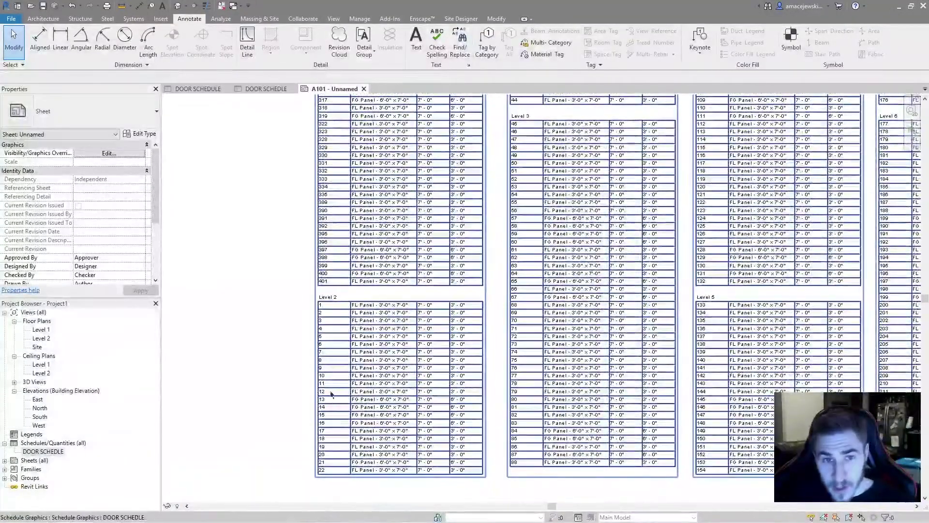
pyautogui.moveTo(388, 152); pyautogui.dragTo(341, 334, button='middle')
pyautogui.scroll(-2, 351, 290)
pyautogui.scroll(2, 341, 334)
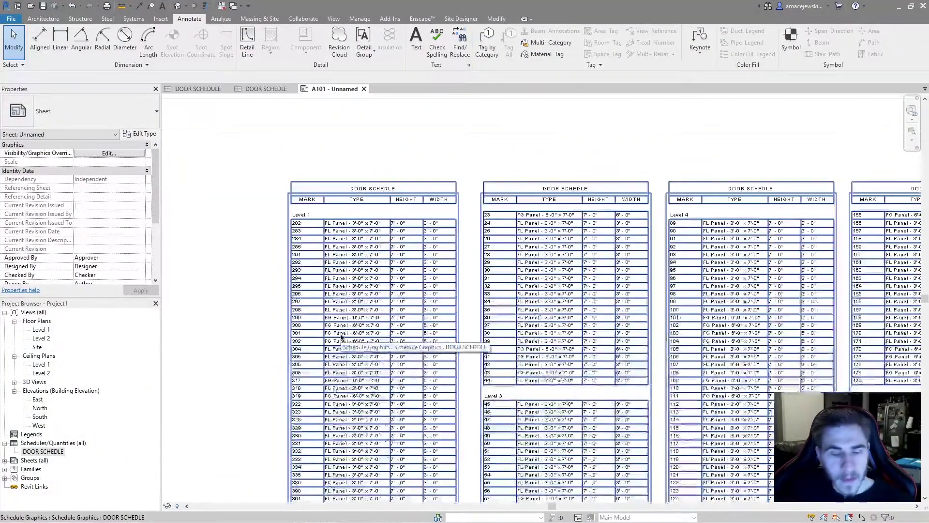
# Step: Open DOOR SCHEDULE from the sheet and review its Title text styles, keeping Schedule Default
pyautogui.doubleClick(312, 257)
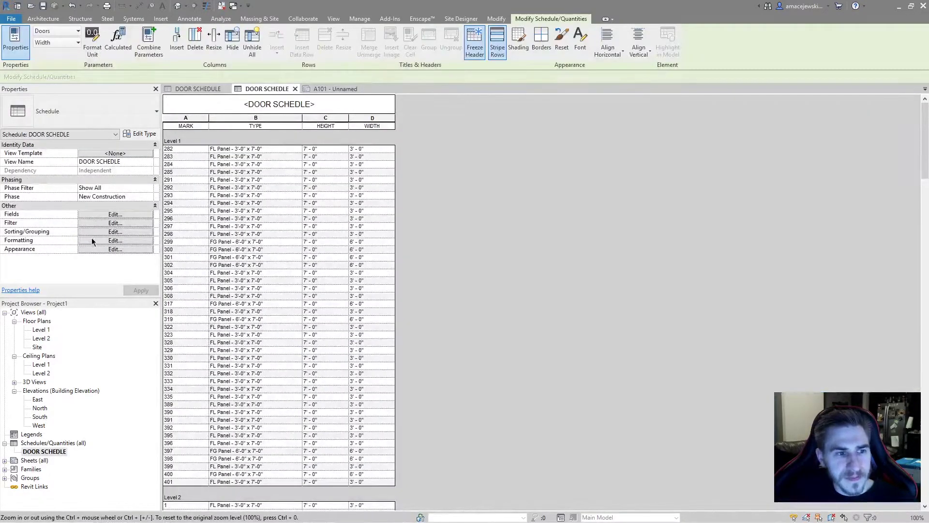
pyautogui.click(92, 241)
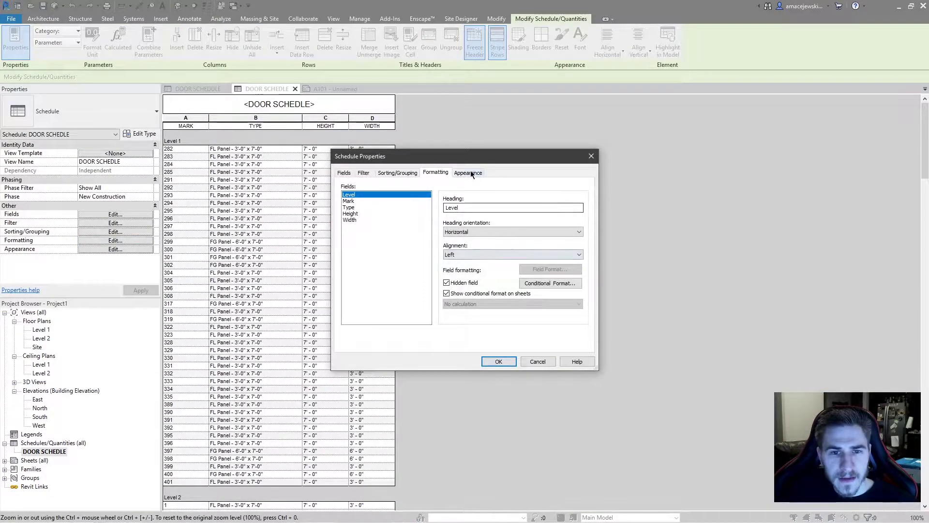
pyautogui.click(468, 173)
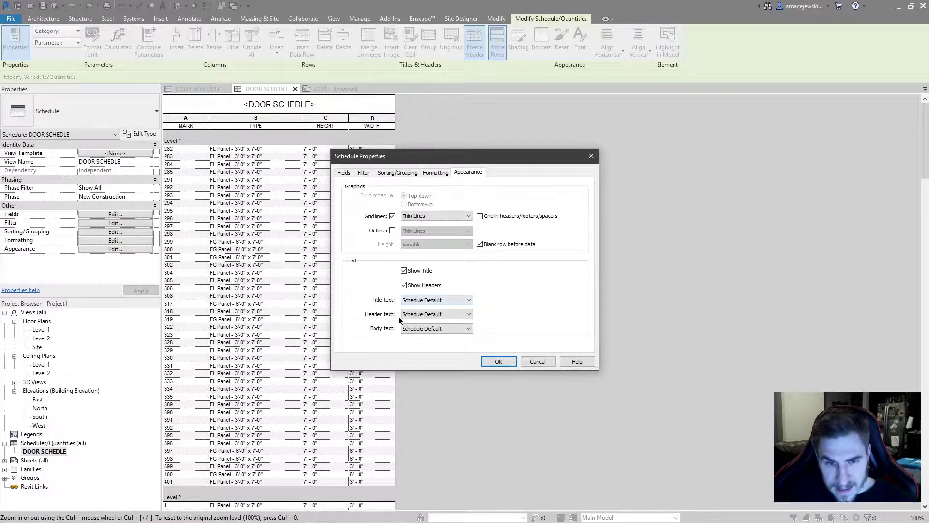
pyautogui.click(458, 299)
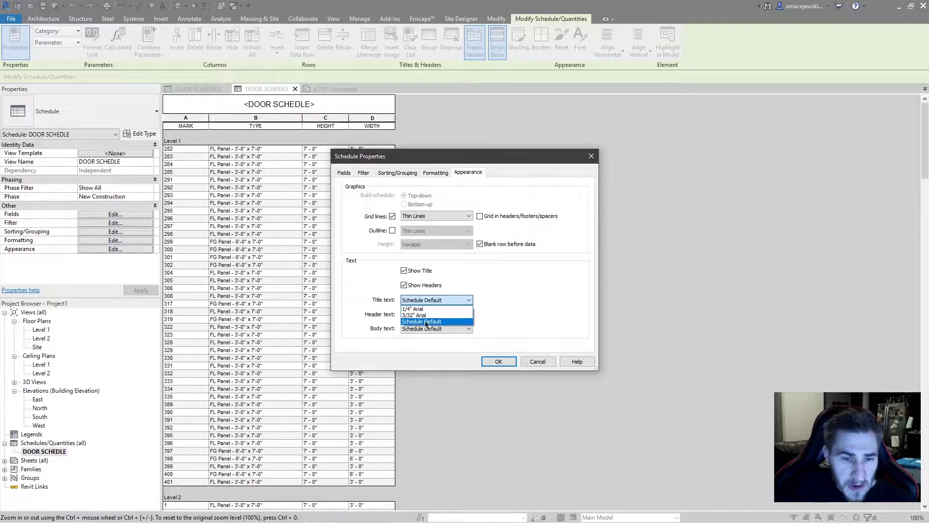
pyautogui.click(503, 312)
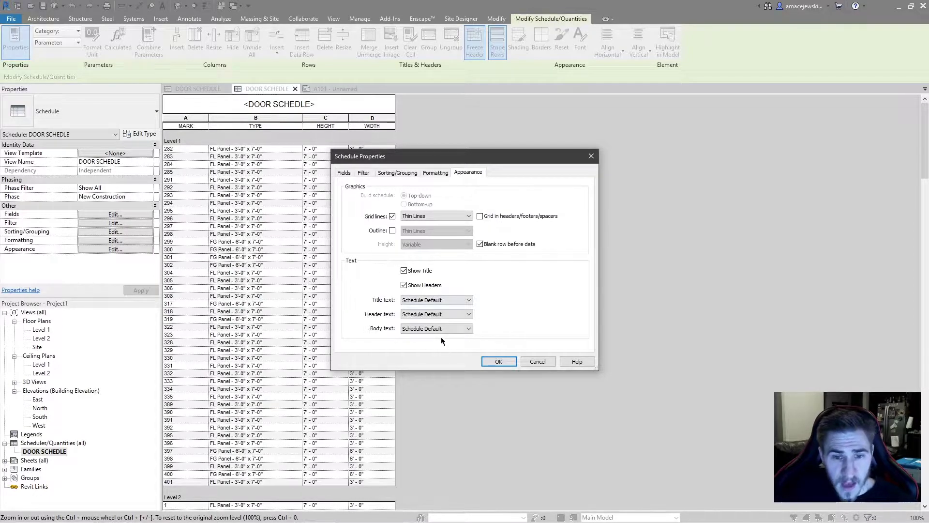
pyautogui.click(429, 300)
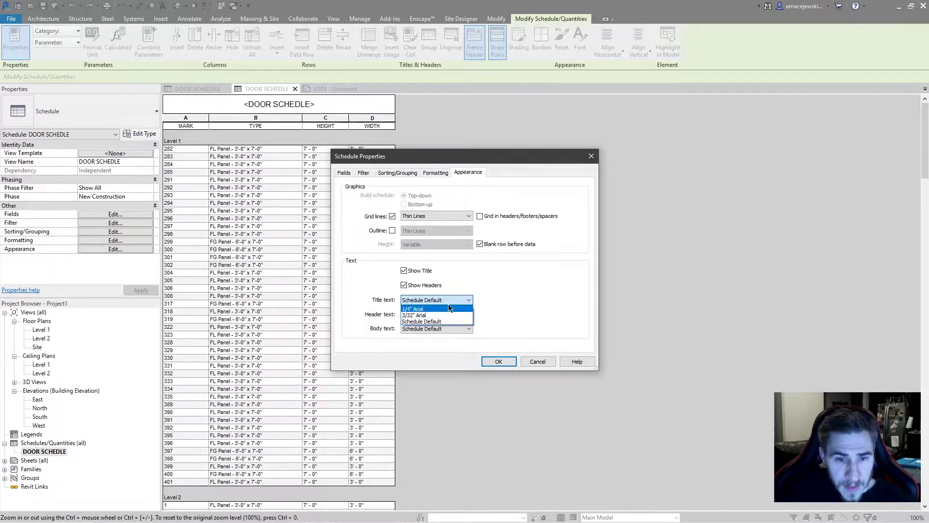
pyautogui.click(492, 314)
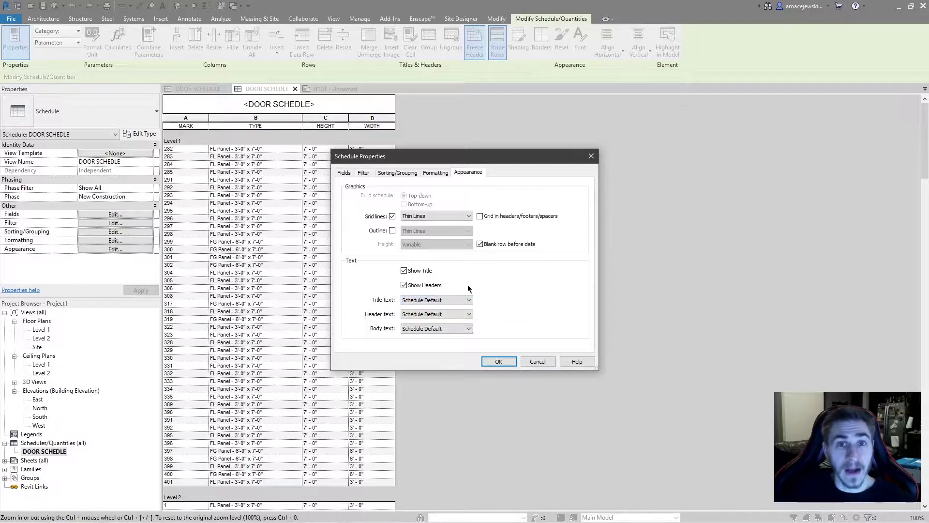
pyautogui.click(538, 361)
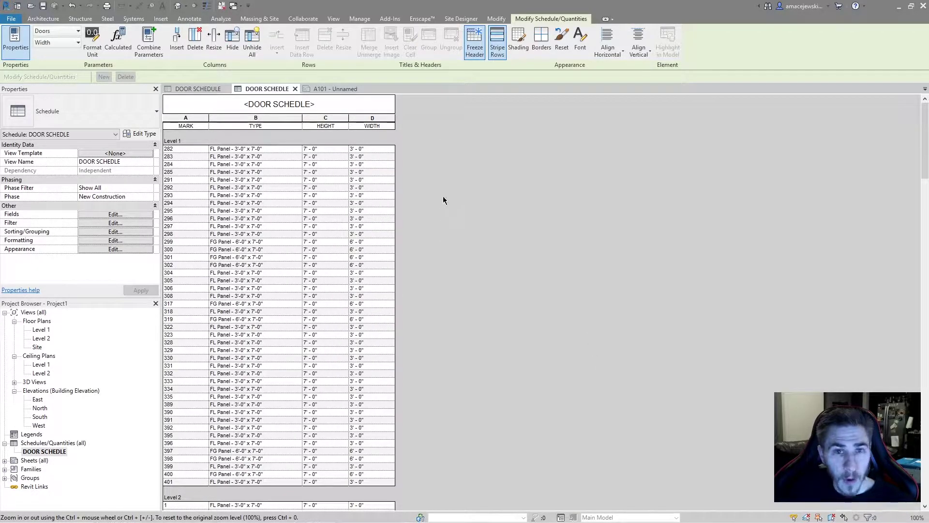
# Step: Return to sheet A101 and start a text note in the empty area below the schedules
pyautogui.click(334, 89)
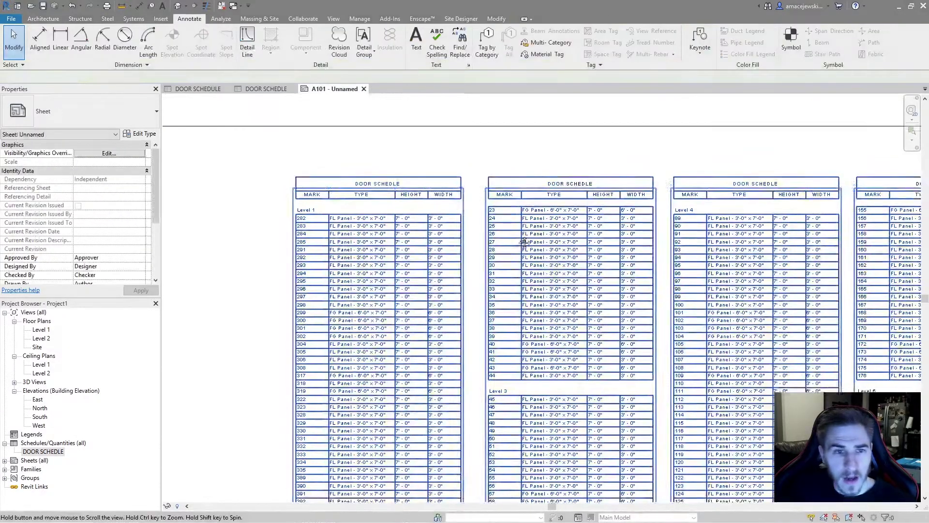
pyautogui.scroll(-2, 315, 369)
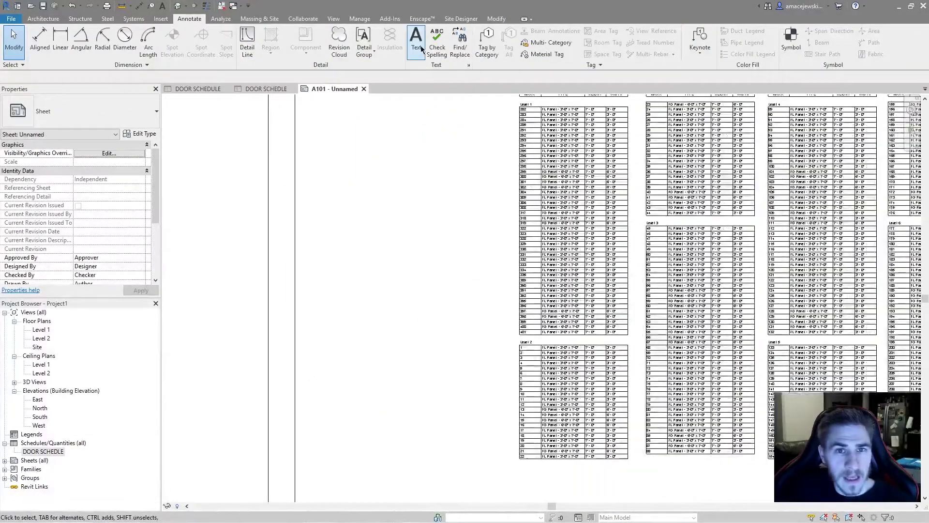
pyautogui.click(416, 41)
pyautogui.moveTo(427, 332); pyautogui.dragTo(357, 241, button='middle')
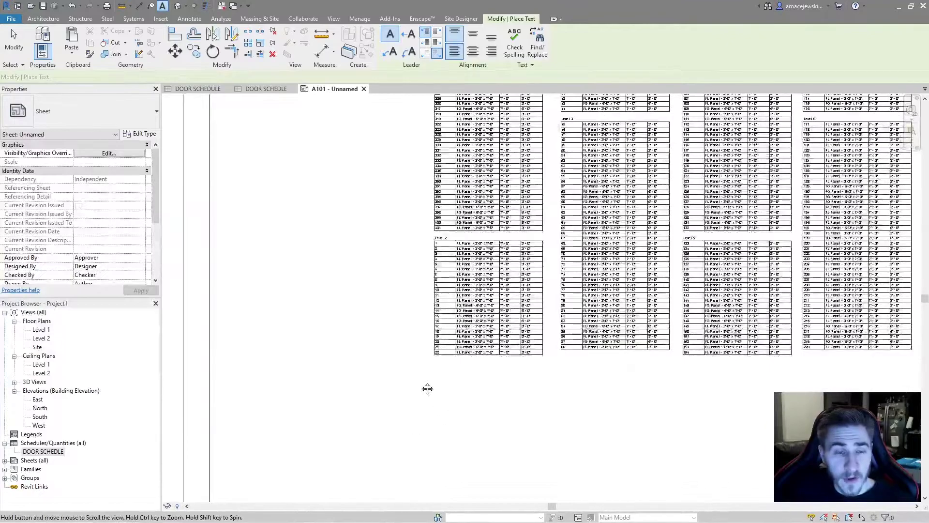
pyautogui.moveTo(427, 387); pyautogui.dragTo(338, 291, button='middle')
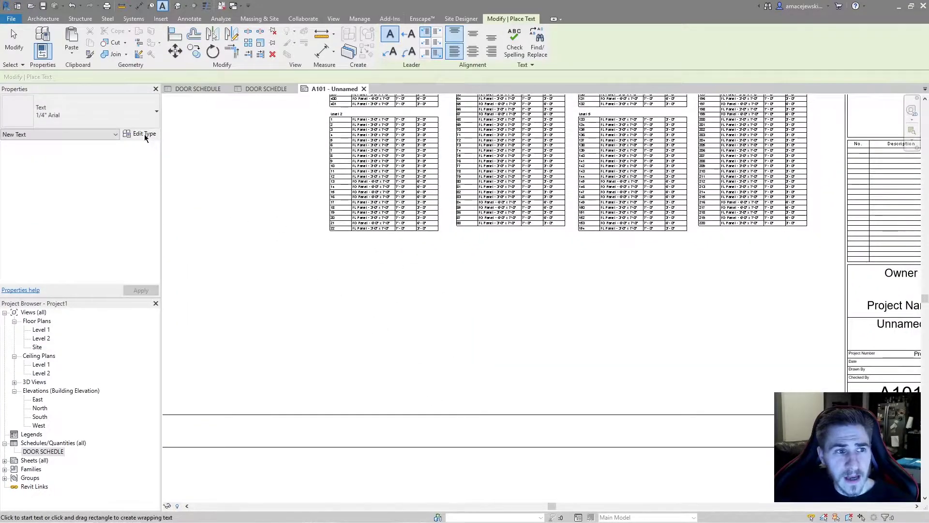
# Step: Set the text note type to Schedule Default instead of 1/4" Arial
pyautogui.click(106, 115)
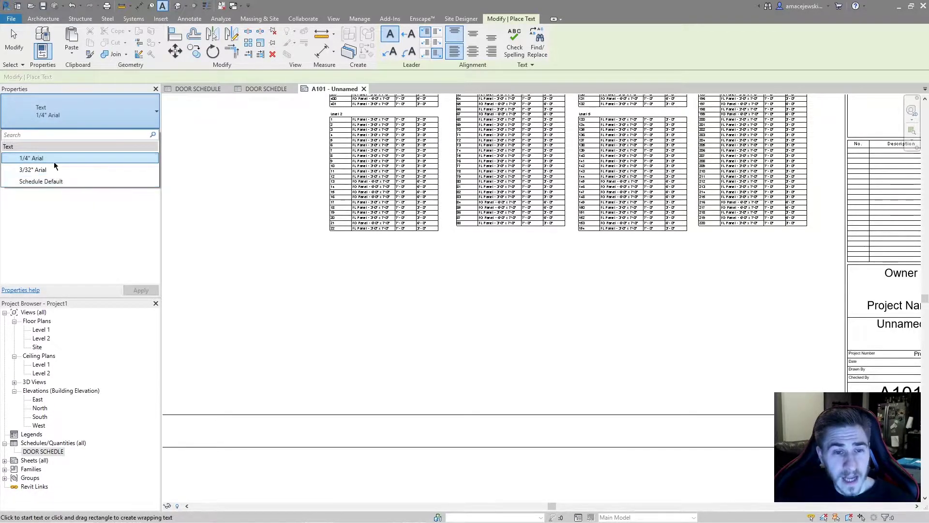
pyautogui.click(33, 158)
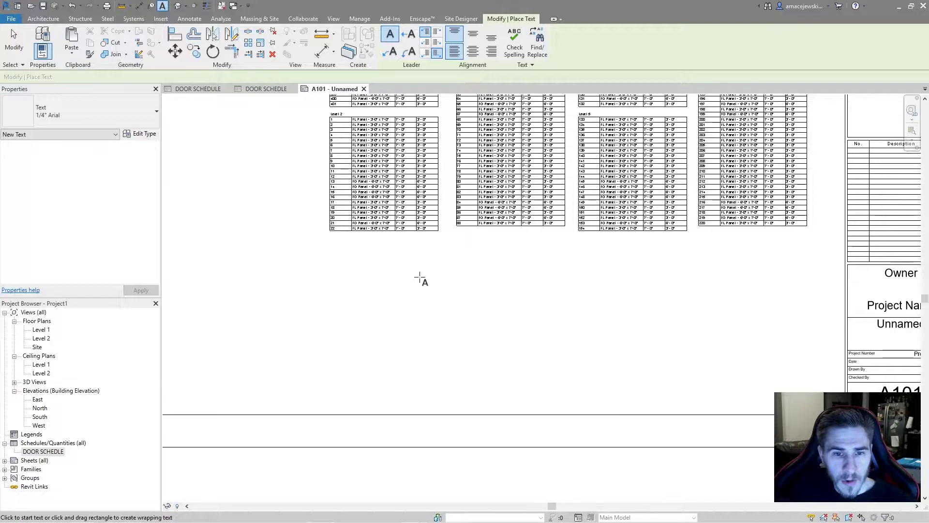
pyautogui.click(415, 291)
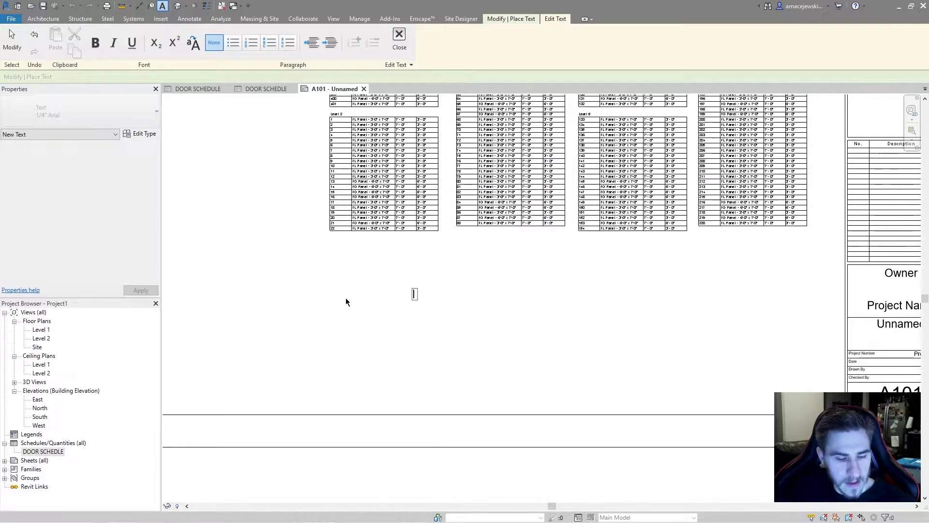
pyautogui.press('Escape')
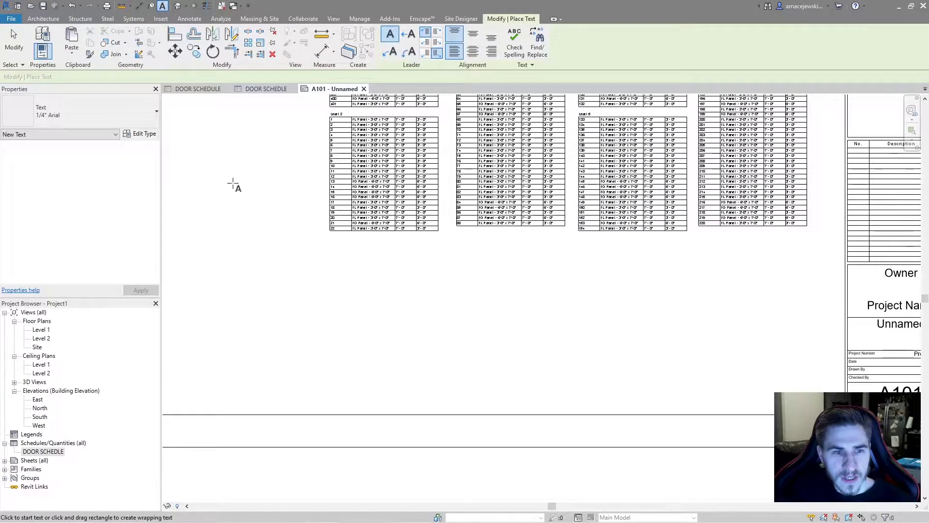
pyautogui.click(112, 121)
pyautogui.click(76, 182)
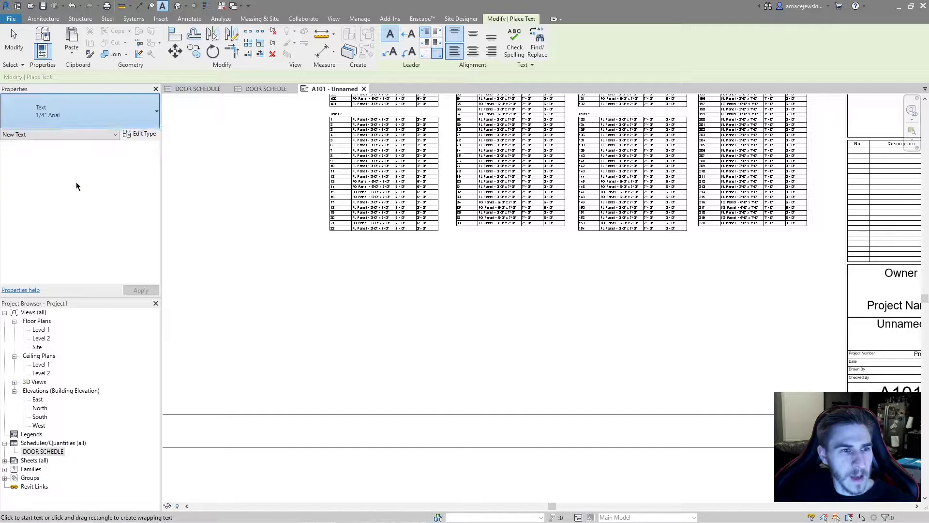
pyautogui.click(150, 134)
pyautogui.moveTo(634, 164); pyautogui.dragTo(507, 156)
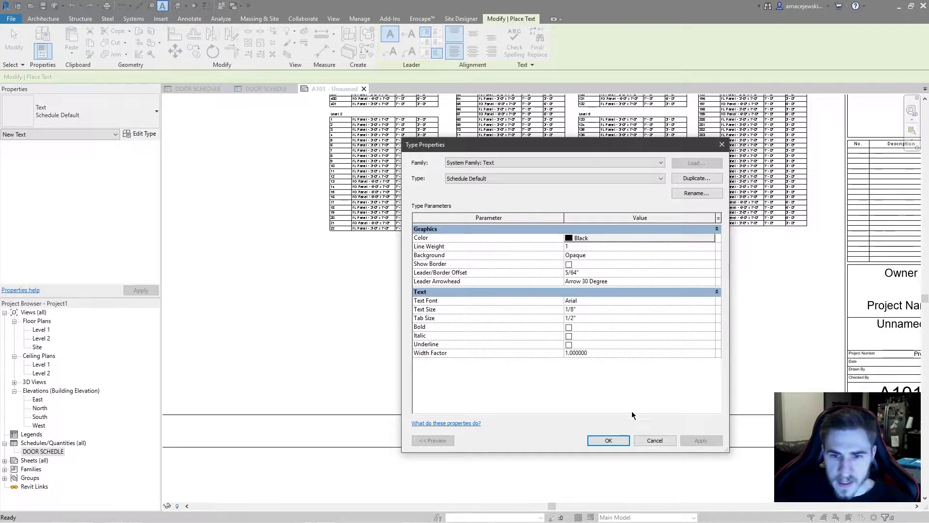
pyautogui.click(654, 440)
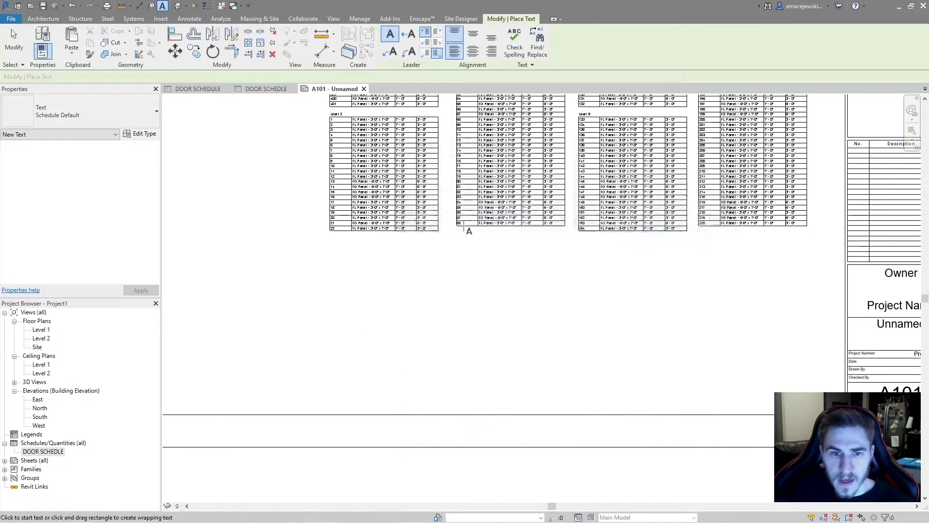
# Step: Place a text note reading 'BOLD' on the sheet
pyautogui.click(24, 121)
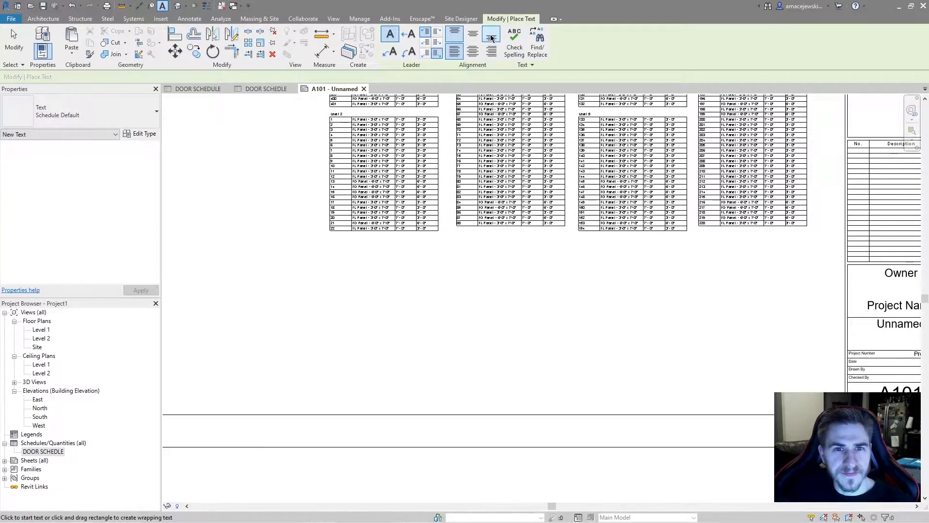
pyautogui.click(461, 295)
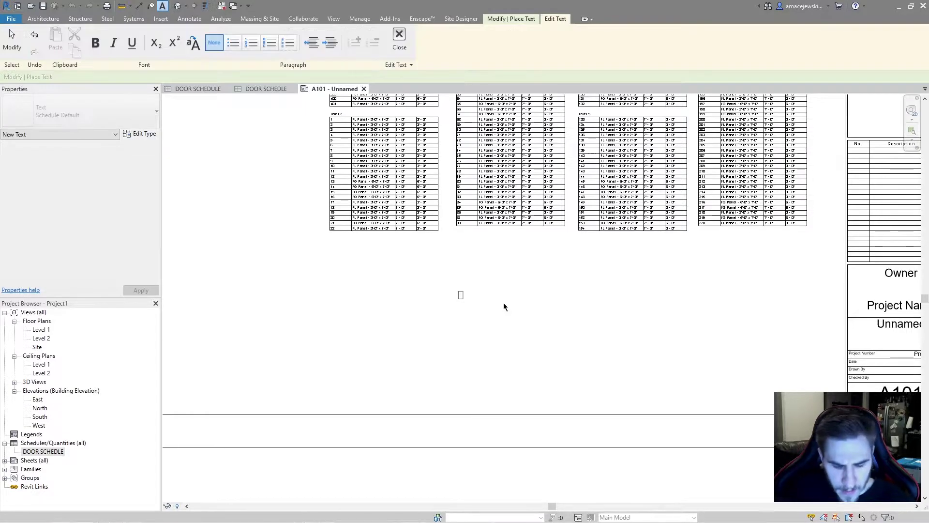
pyautogui.write('BOLD')
pyautogui.click(460, 325)
pyautogui.scroll(3, 489, 298)
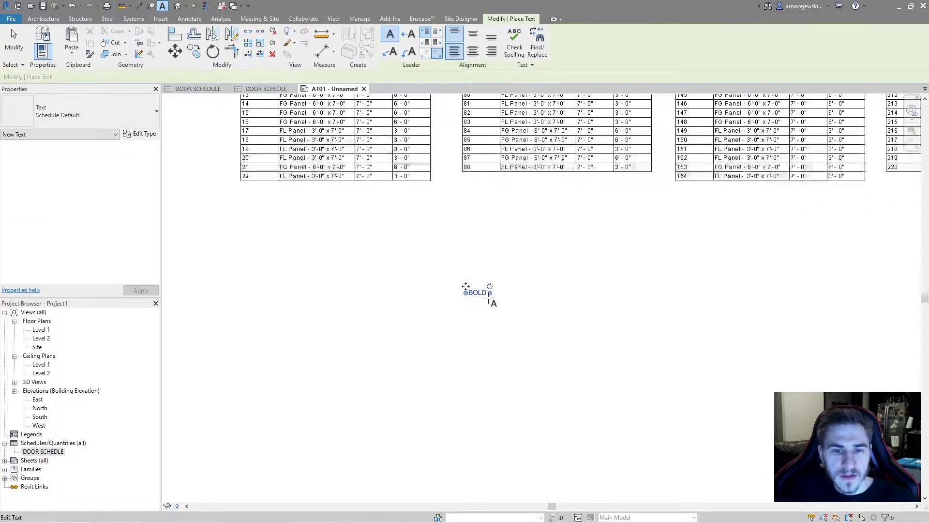
pyautogui.scroll(2, 492, 303)
pyautogui.press('Escape')
# Step: Duplicate the note's text type as 1/8" Arial - Bold with Bold enabled
pyautogui.click(453, 291)
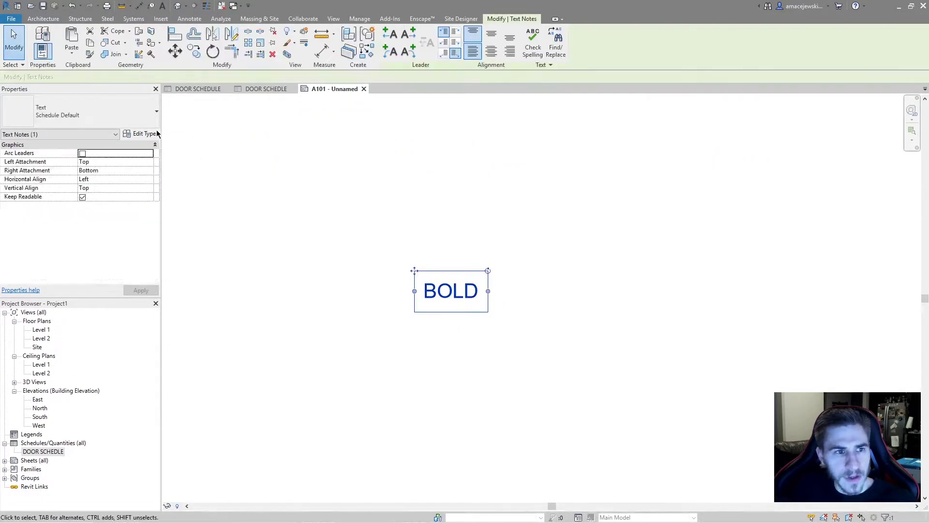
pyautogui.click(144, 134)
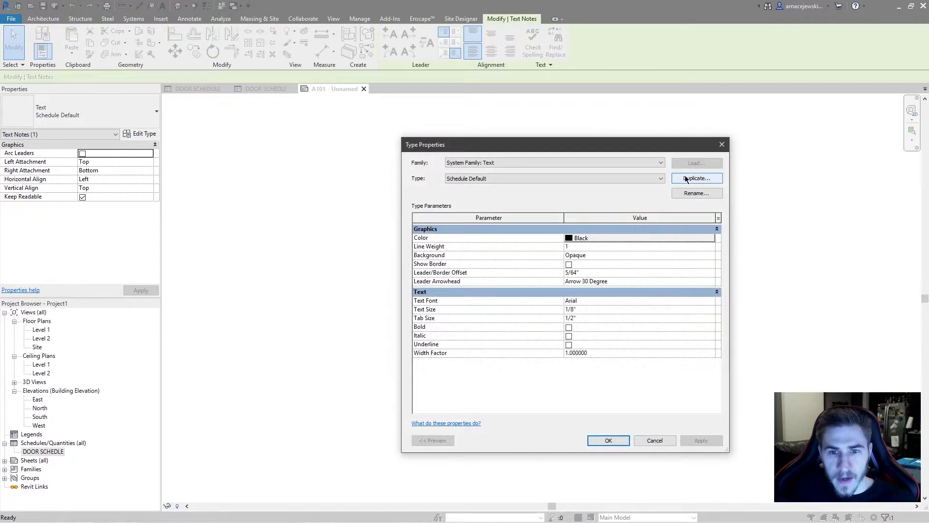
pyautogui.click(697, 178)
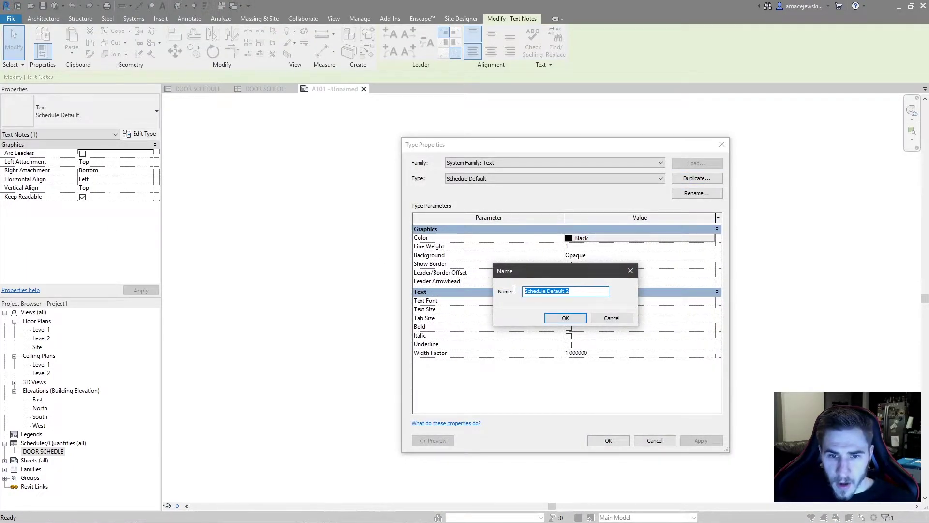
pyautogui.write('1/8')
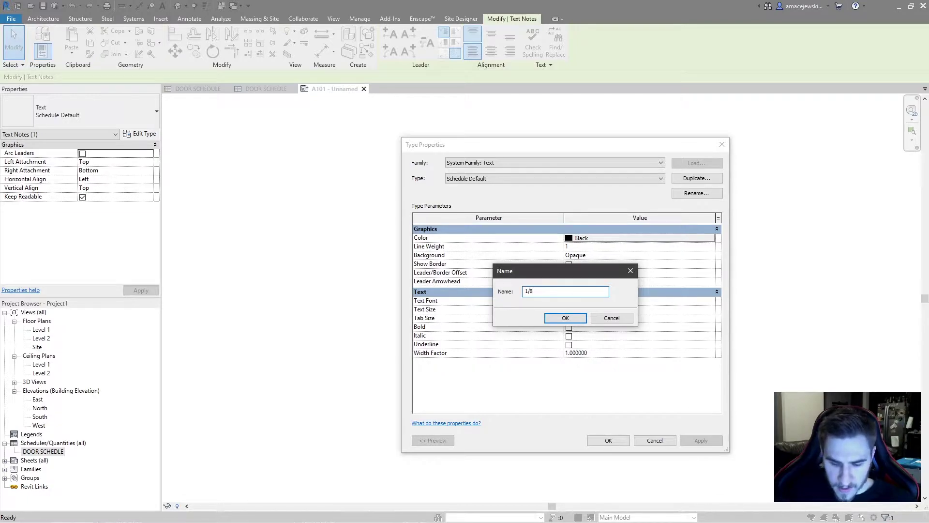
pyautogui.write('" ')
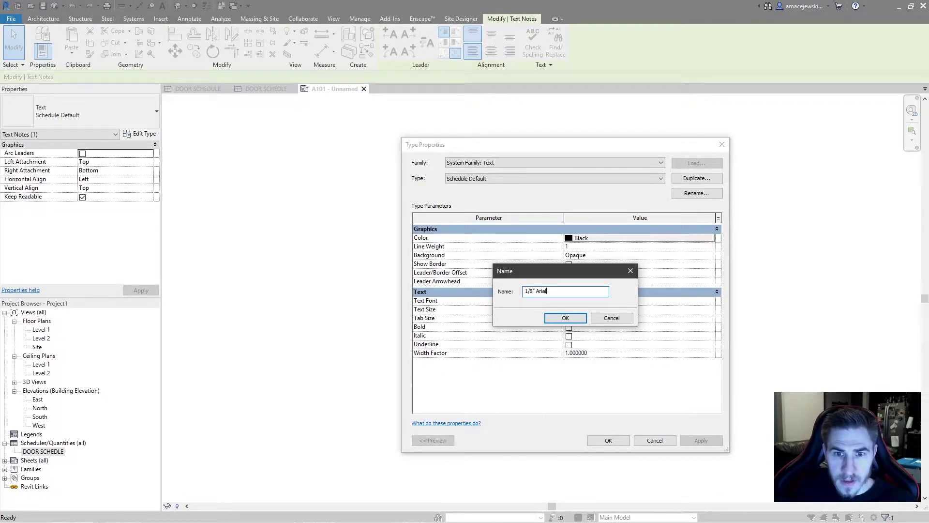
pyautogui.write('Arial')
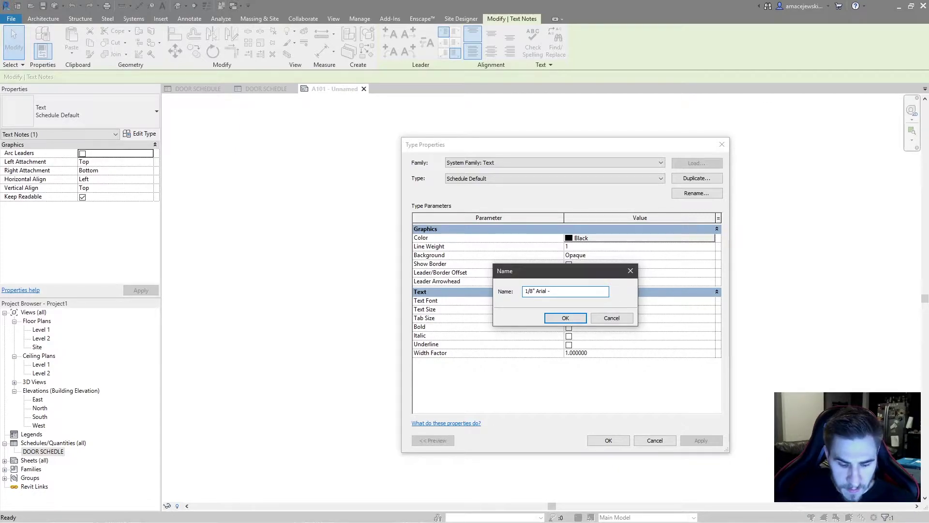
pyautogui.click(547, 319)
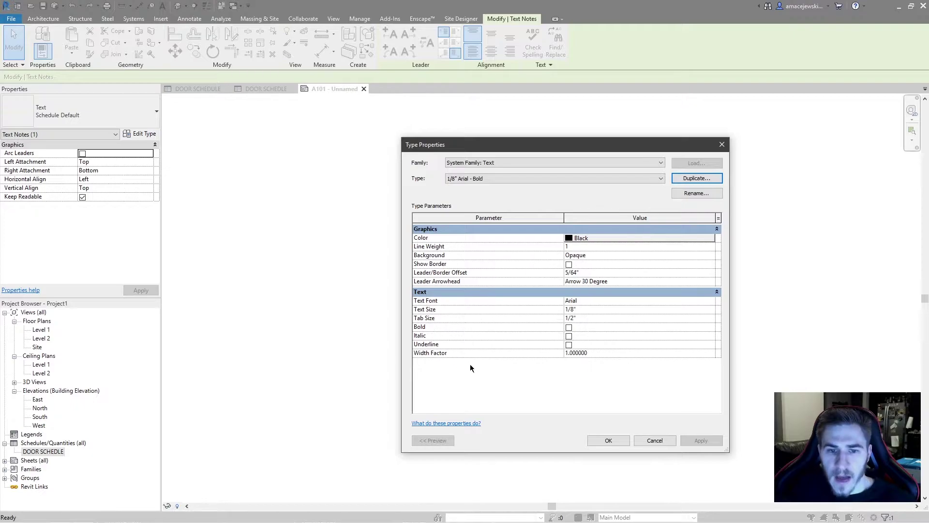
pyautogui.click(568, 327)
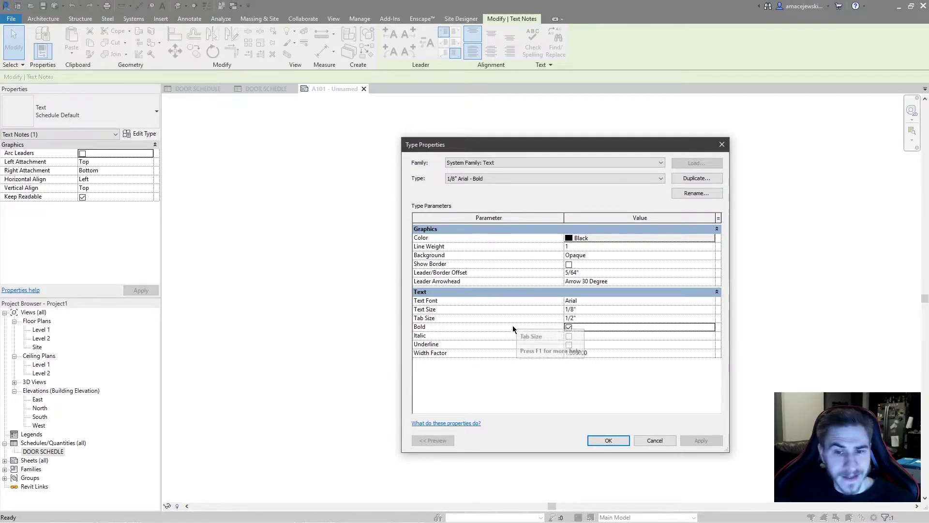
pyautogui.click(611, 440)
# Step: Set the DOOR SCHEDULE's Title and Header text to 1/8" Arial - Bold
pyautogui.click(415, 341)
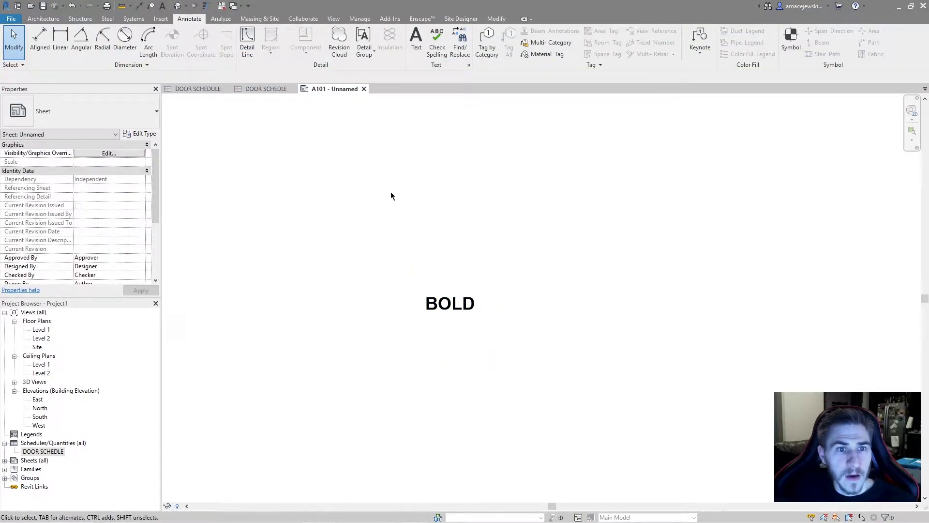
pyautogui.click(262, 89)
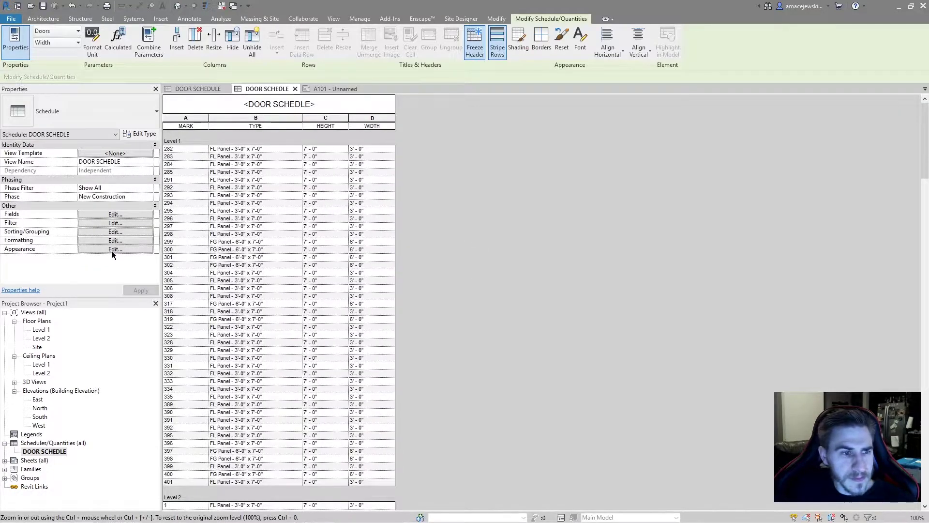
pyautogui.click(115, 250)
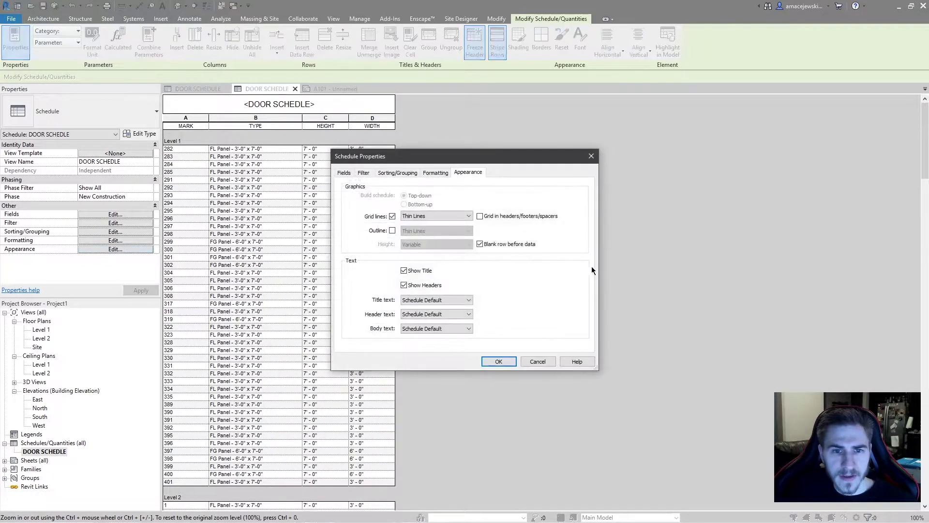
pyautogui.click(454, 299)
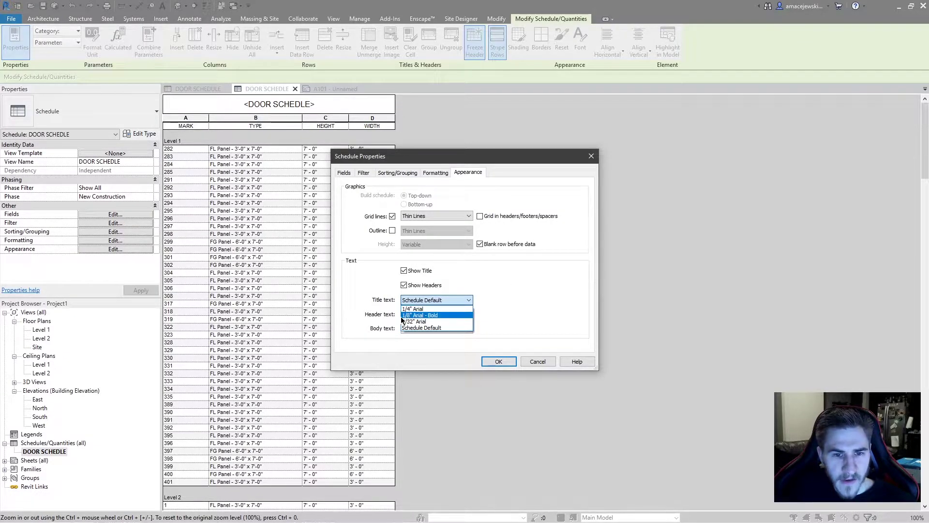
pyautogui.click(450, 316)
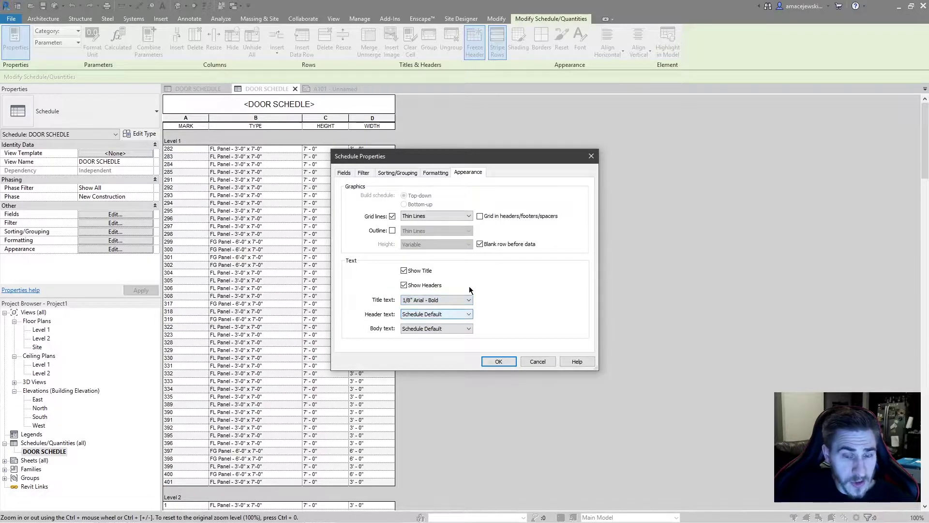
pyautogui.click(467, 314)
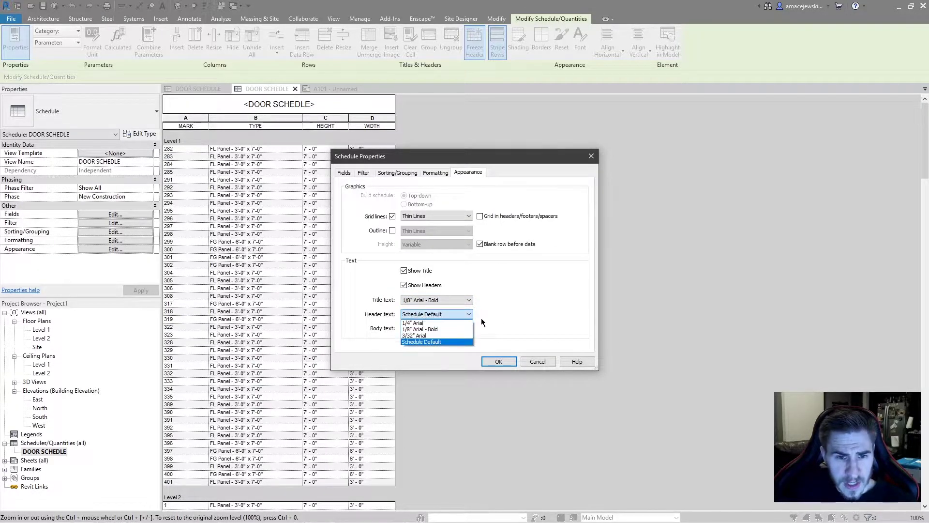
pyautogui.click(429, 330)
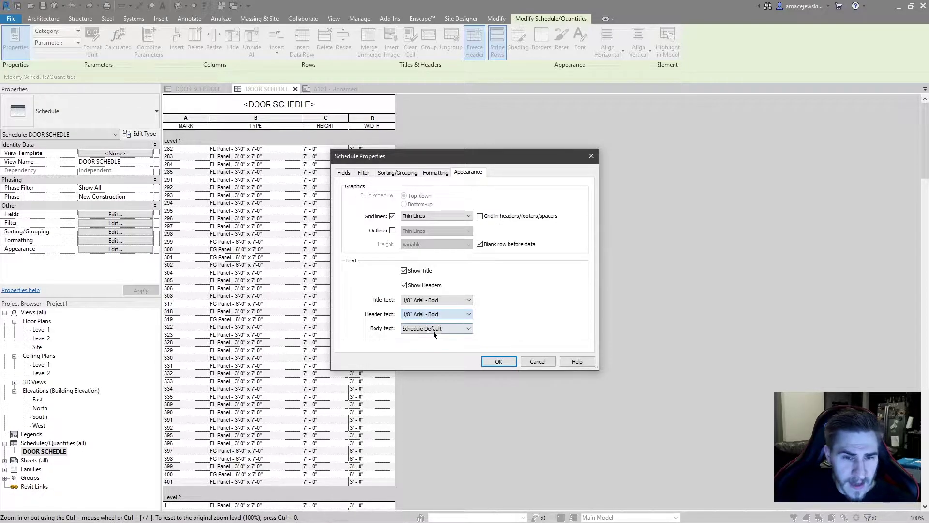
pyautogui.click(499, 362)
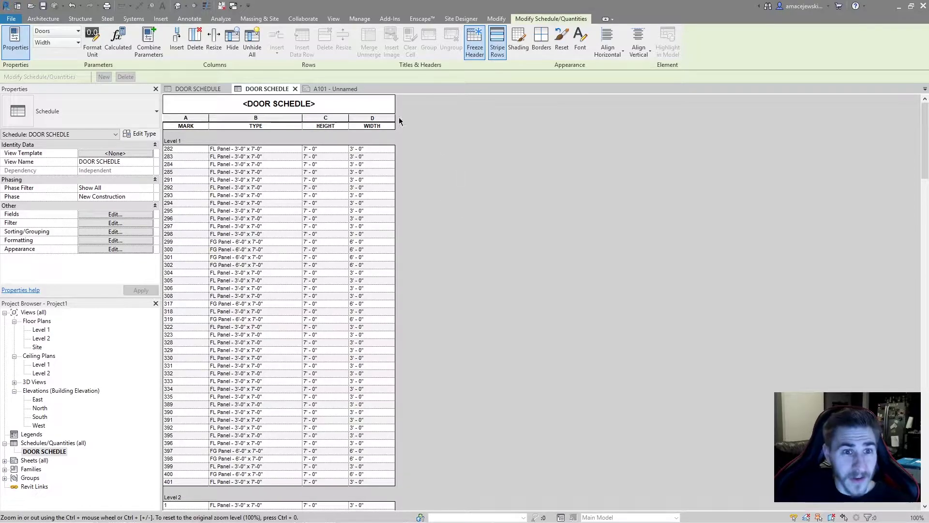
# Step: Zoom and pan on sheet A101 to inspect the now-bold schedule headers
pyautogui.click(334, 89)
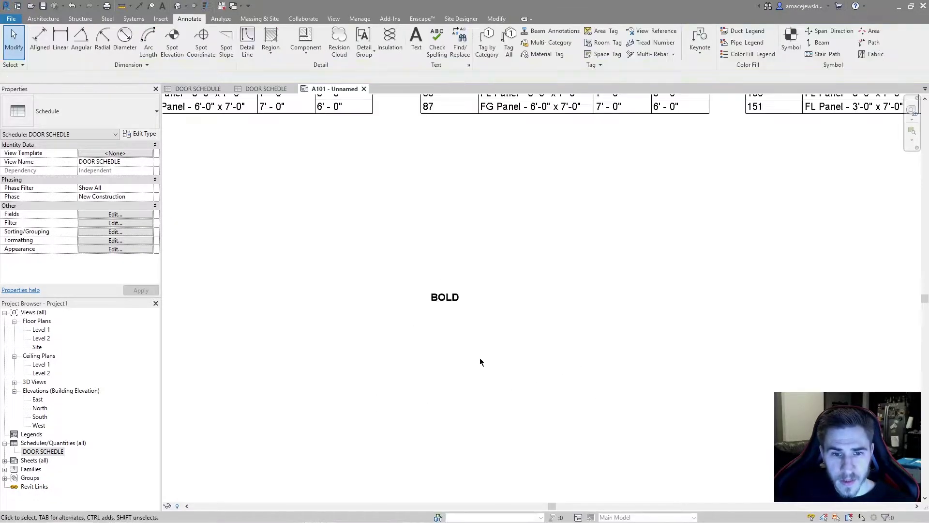
pyautogui.scroll(-3, 480, 358)
pyautogui.scroll(1, 495, 430)
pyautogui.moveTo(495, 430); pyautogui.dragTo(496, 442, button='middle')
pyautogui.scroll(6, 499, 197)
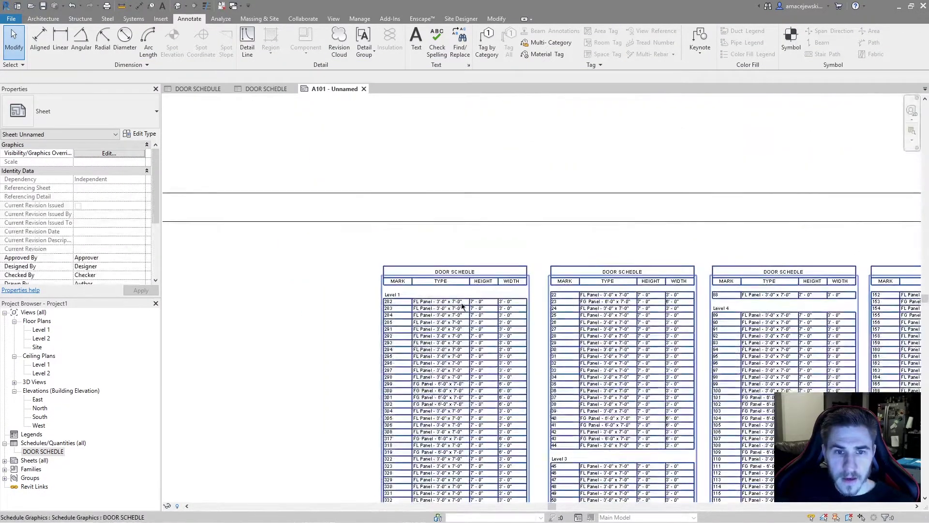
pyautogui.moveTo(499, 197); pyautogui.dragTo(512, 220, button='middle')
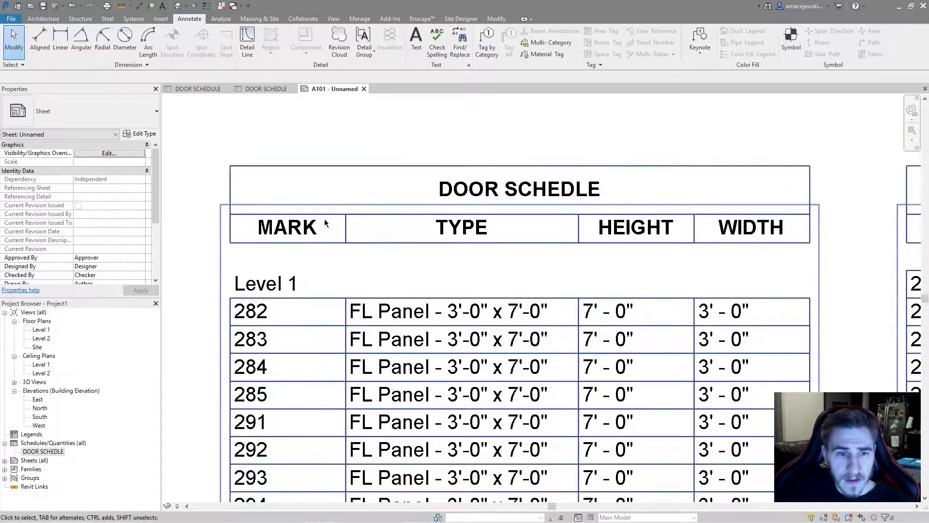
pyautogui.scroll(-1, 332, 221)
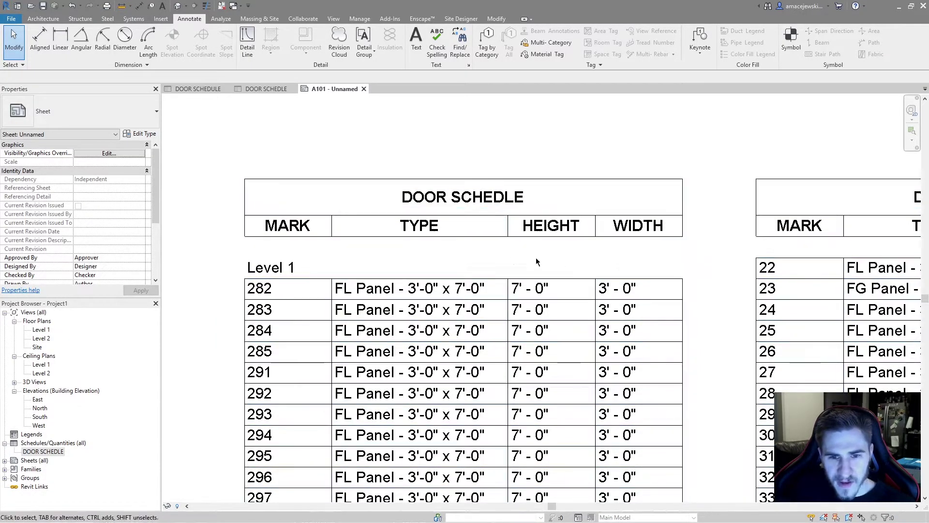
pyautogui.scroll(1, 253, 261)
pyautogui.scroll(1, 253, 262)
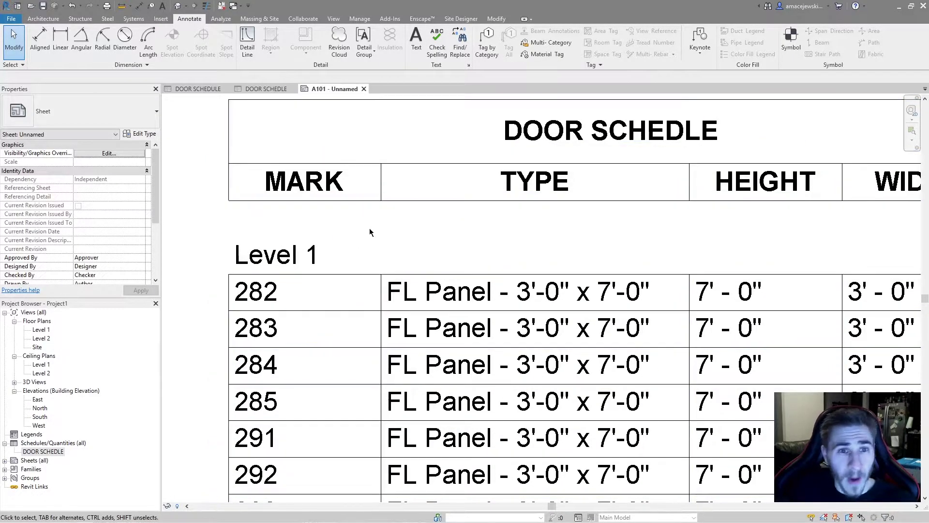
pyautogui.scroll(-2, 279, 230)
# Step: Open the door schedule view from the sheet and bring up its Appearance settings
pyautogui.click(271, 282)
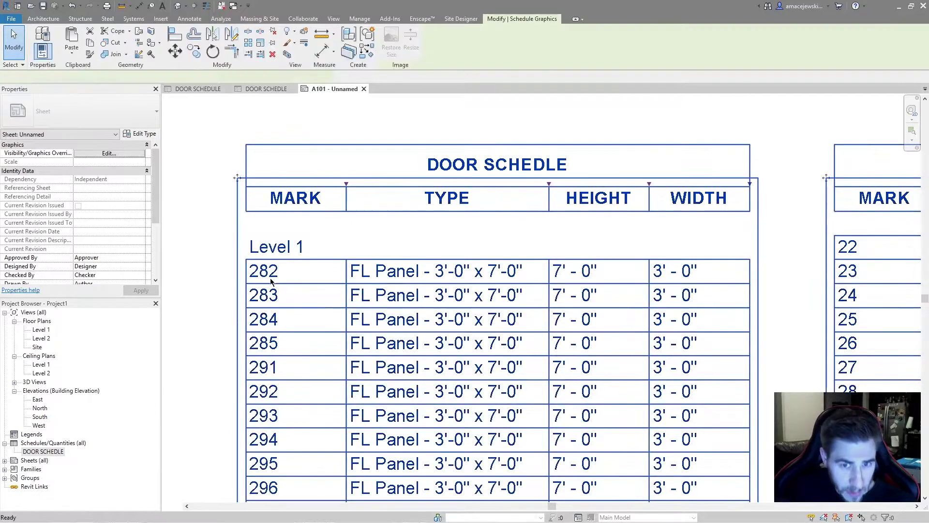
pyautogui.doubleClick(271, 282)
pyautogui.click(115, 248)
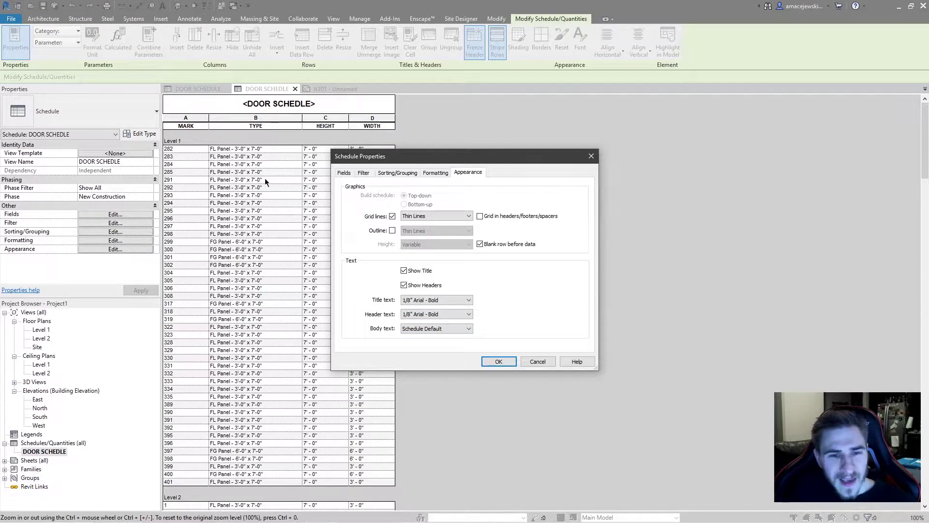
# Step: Turn off the Level sort-by header and unhide the Level field, then apply
pyautogui.click(397, 173)
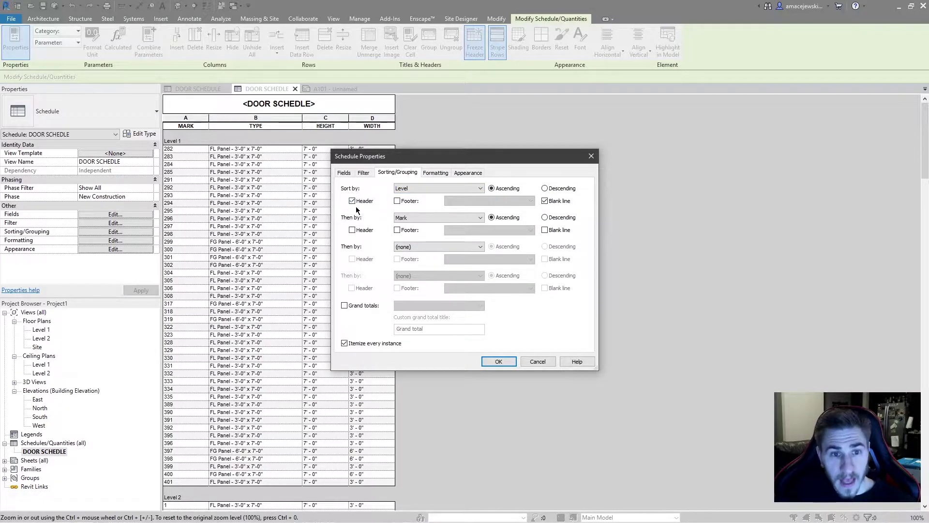
pyautogui.click(428, 172)
pyautogui.click(464, 172)
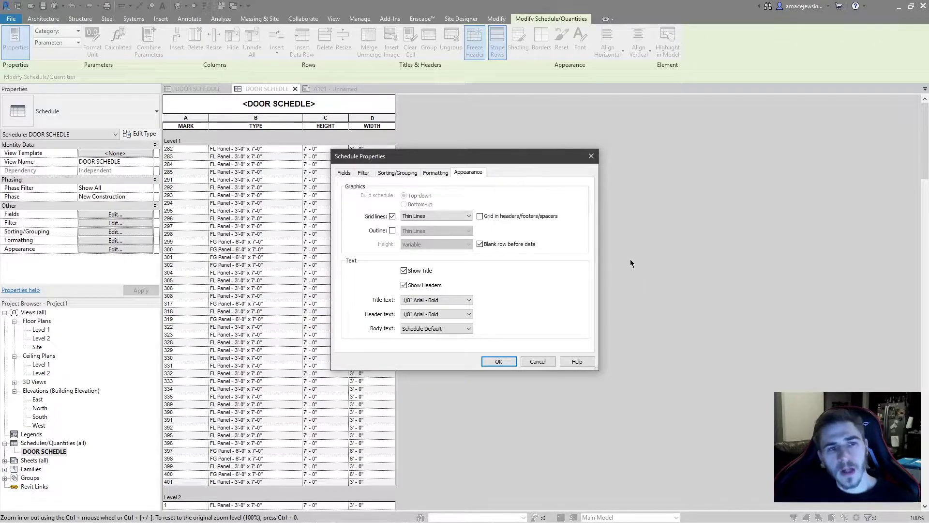
pyautogui.click(398, 173)
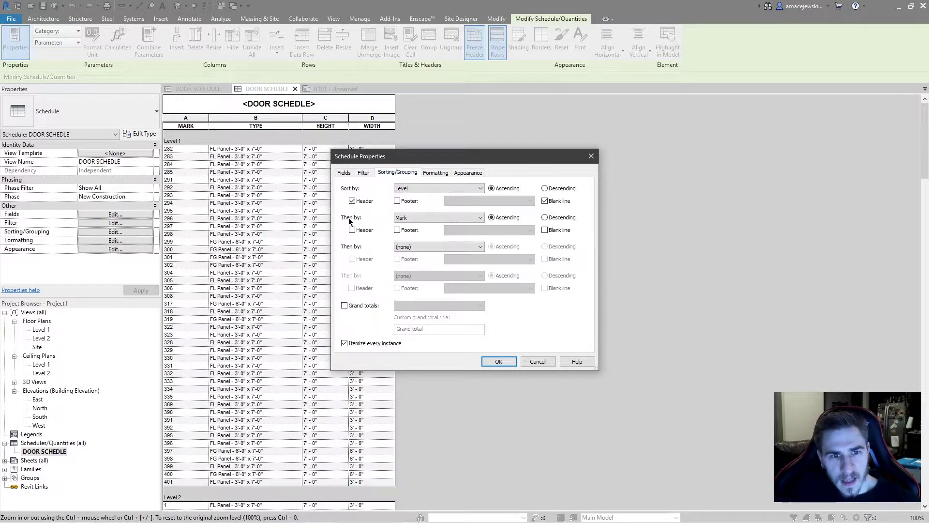
pyautogui.click(352, 201)
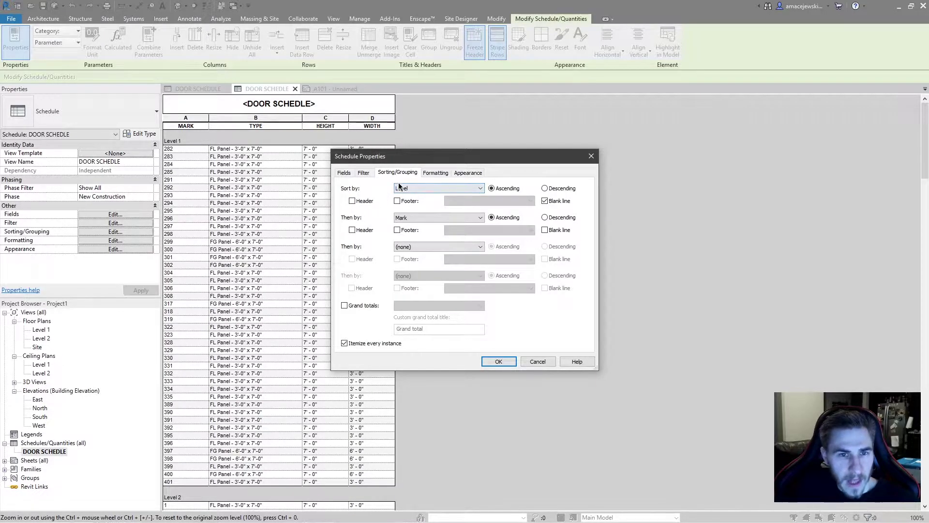
pyautogui.click(438, 173)
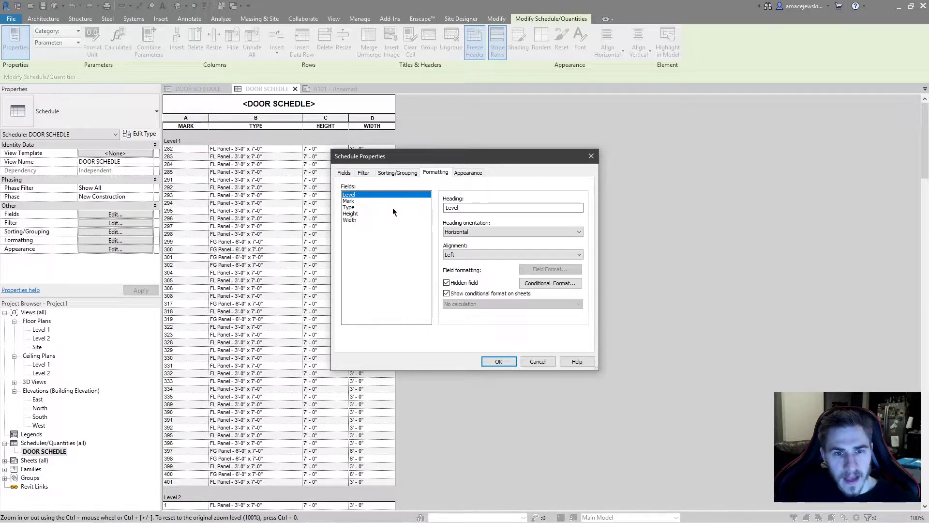
pyautogui.click(447, 282)
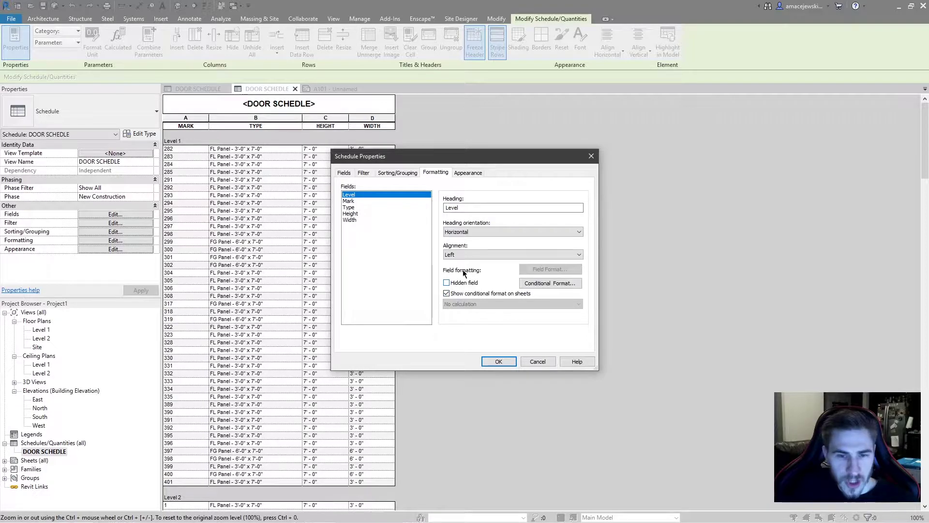
pyautogui.click(498, 361)
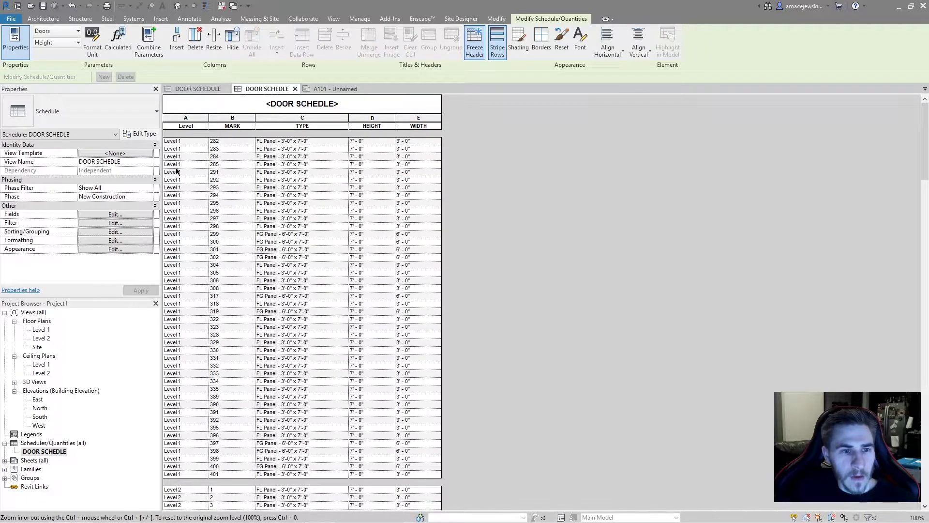
# Step: Check Fields and Sorting/Grouping, then set Body text to 1/8" Arial - Bold and apply
pyautogui.click(125, 248)
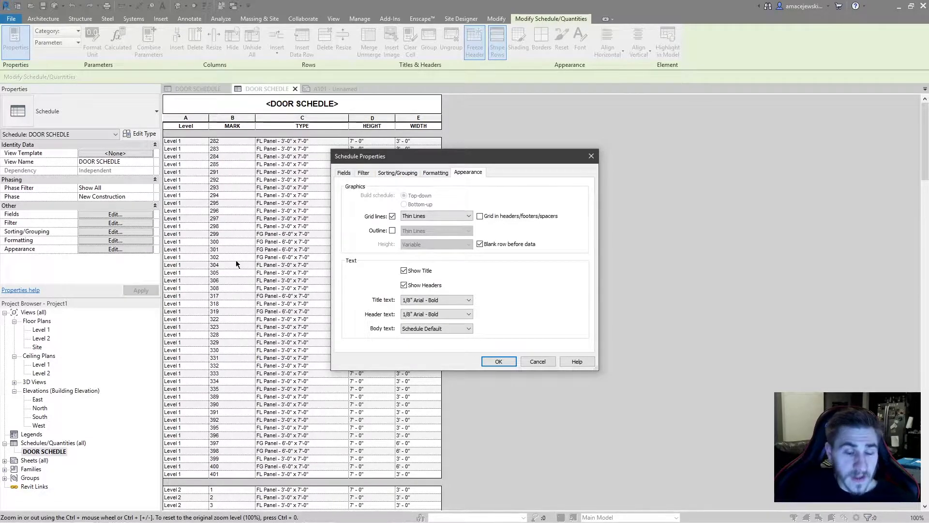
pyautogui.click(344, 173)
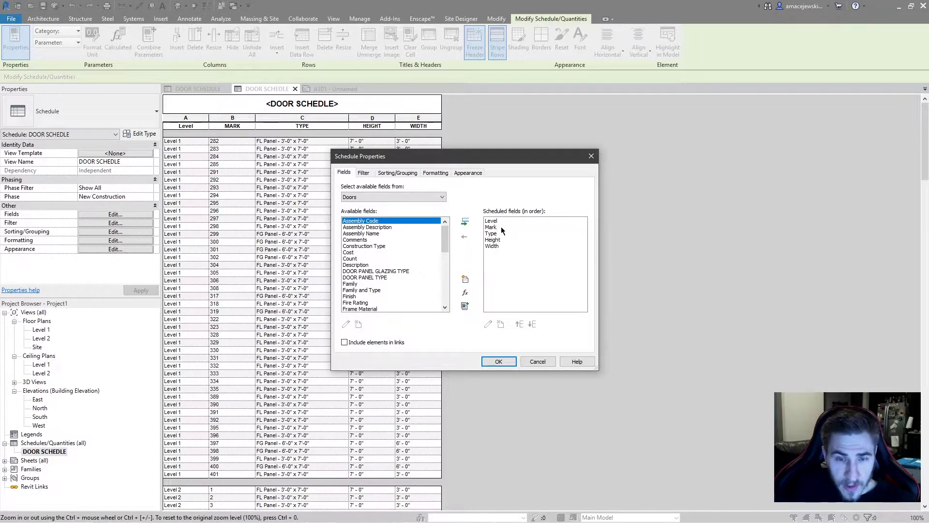
pyautogui.click(467, 172)
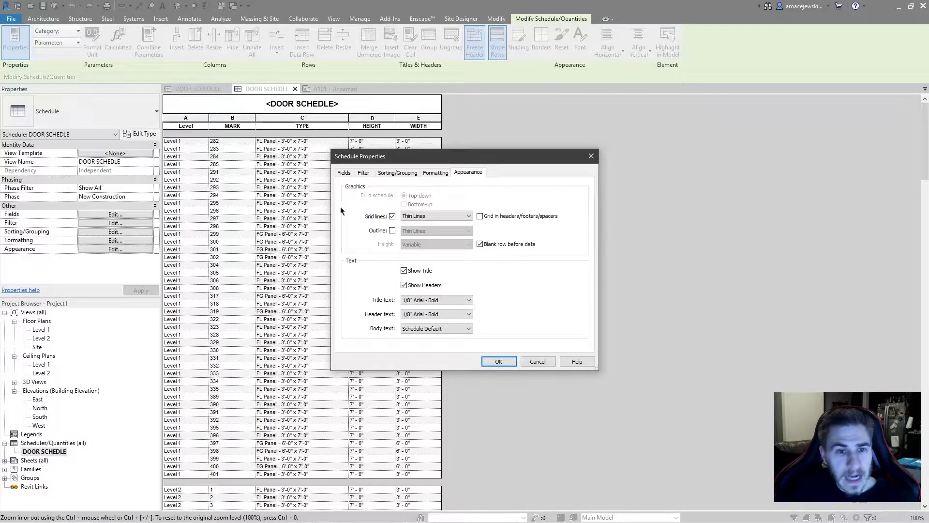
pyautogui.click(405, 173)
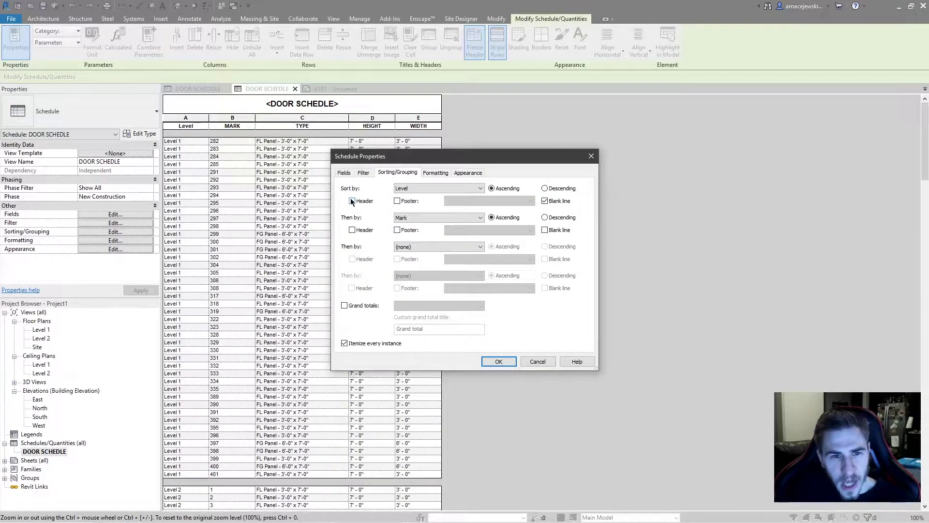
pyautogui.click(466, 173)
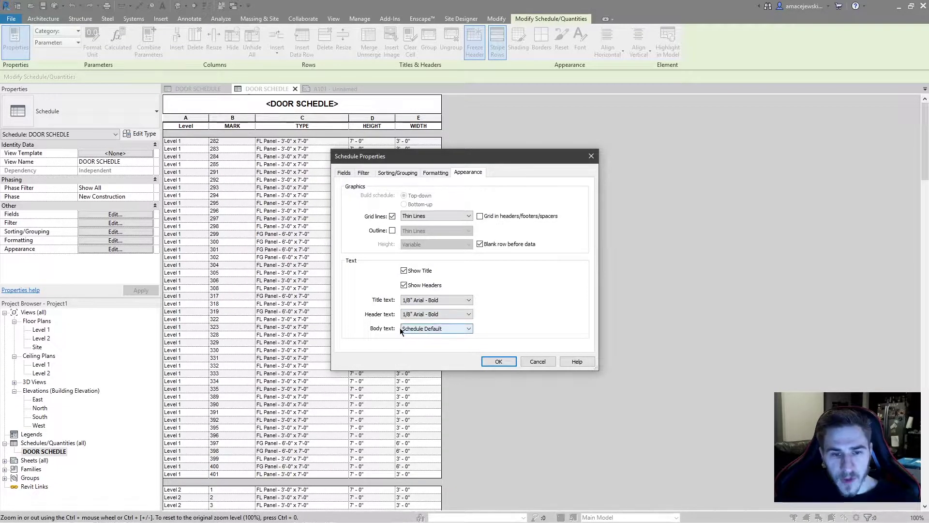
pyautogui.click(468, 328)
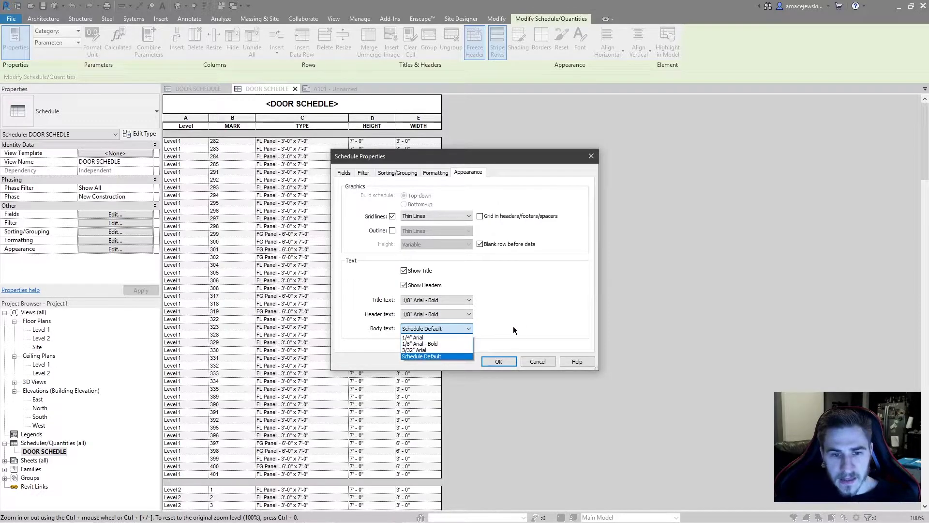
pyautogui.click(436, 343)
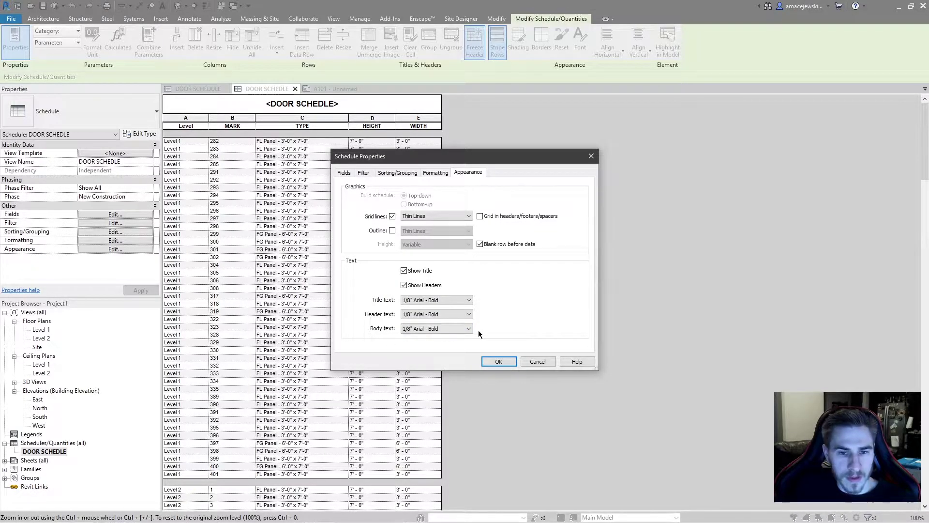
pyautogui.click(498, 361)
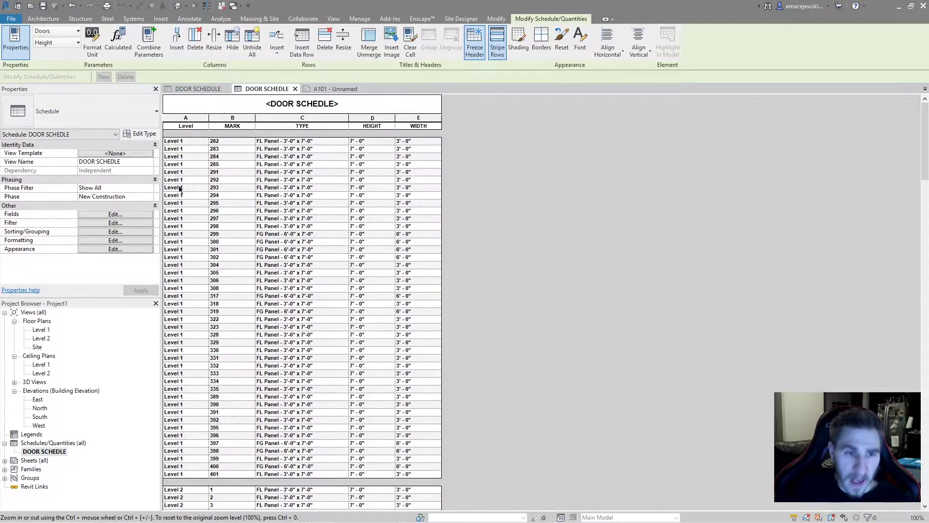
# Step: Clear the selection and zoom over the schedule on sheet A101
pyautogui.click(455, 221)
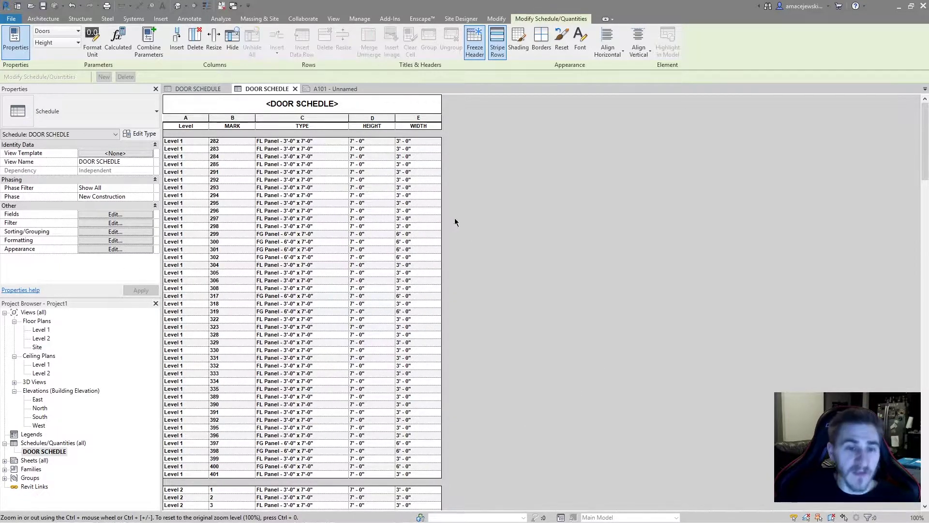
pyautogui.click(333, 88)
pyautogui.scroll(-5, 321, 152)
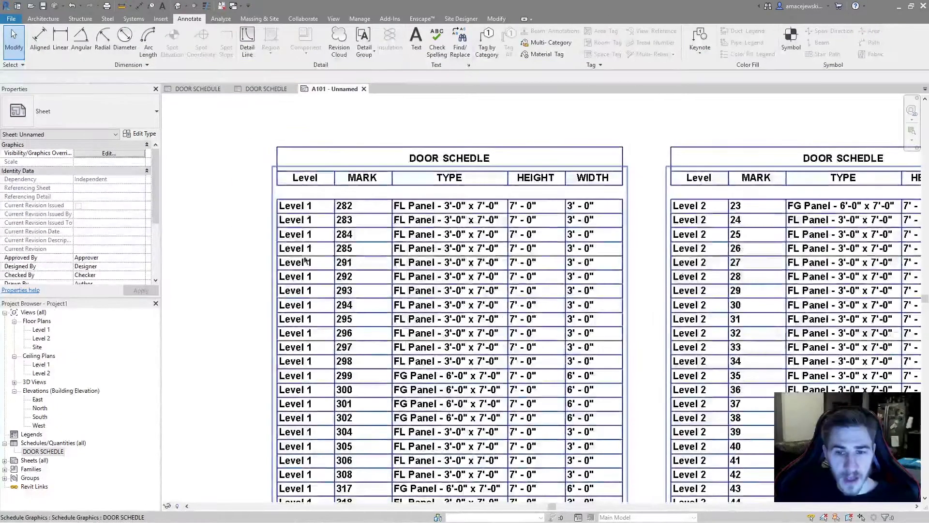
pyautogui.scroll(3, 408, 191)
pyautogui.scroll(3, 402, 203)
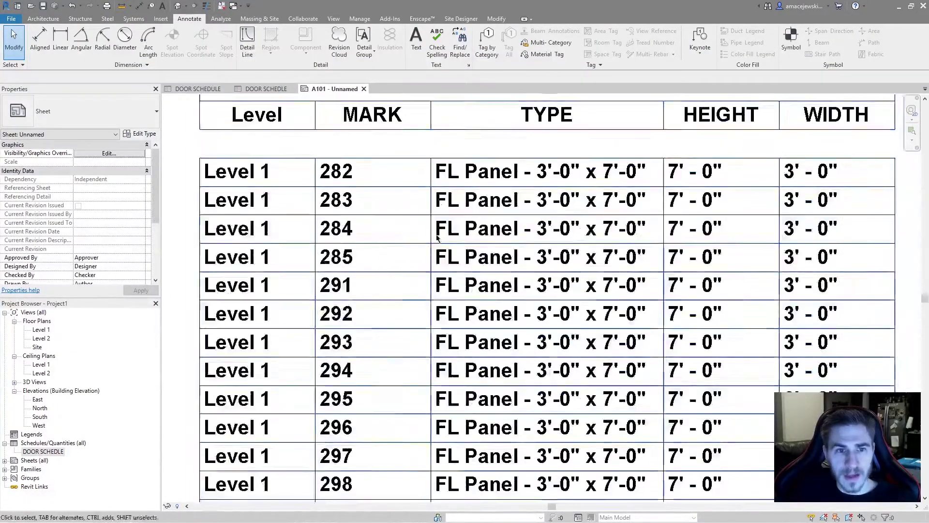
pyautogui.scroll(-3, 411, 242)
pyautogui.scroll(1, 366, 199)
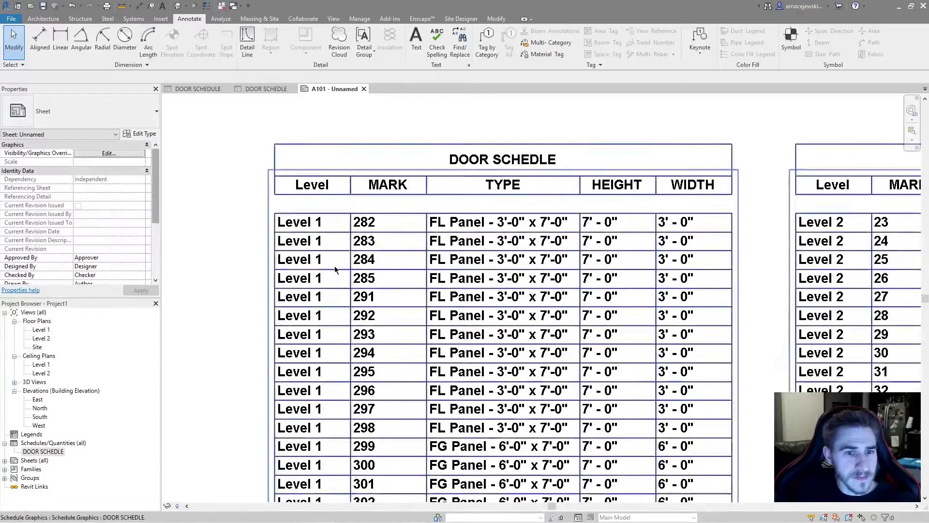
# Step: Re-enable the Level heading rows, hide the Level field again, and return to A101
pyautogui.doubleClick(391, 245)
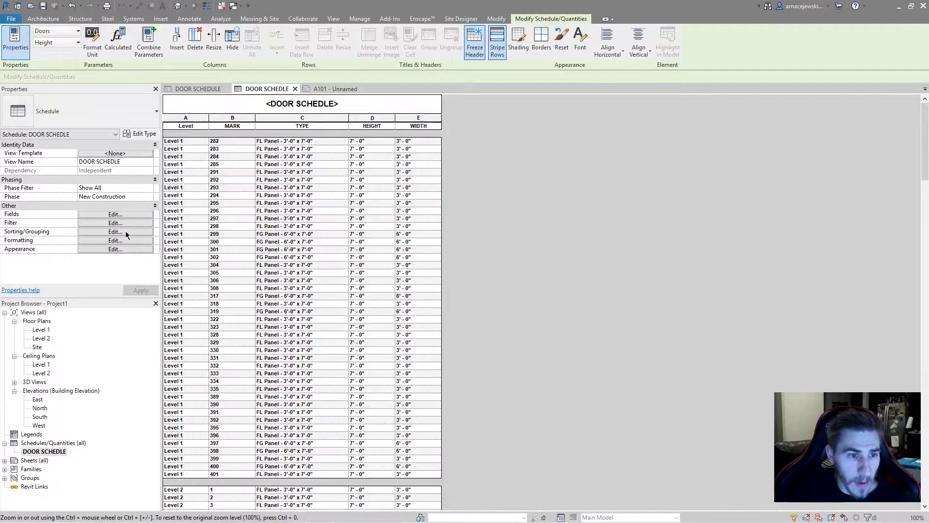
pyautogui.click(126, 231)
pyautogui.click(364, 201)
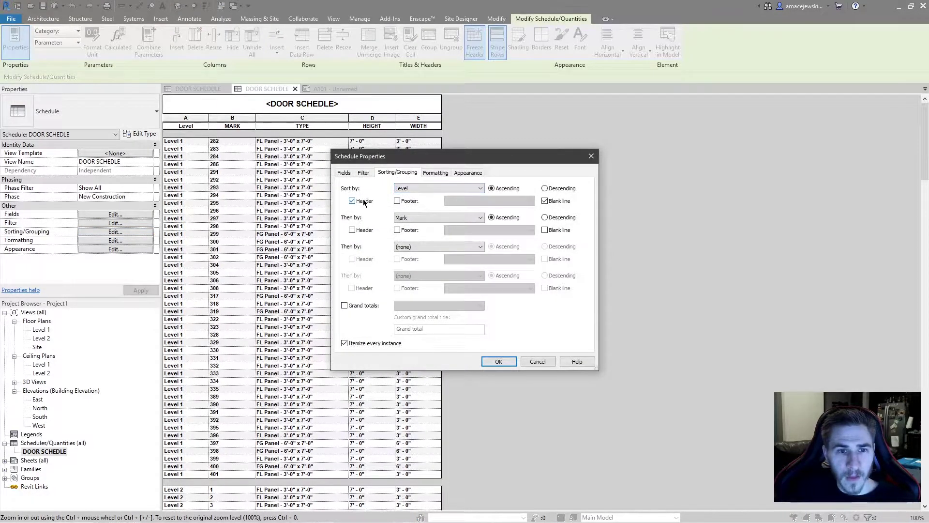
pyautogui.click(436, 172)
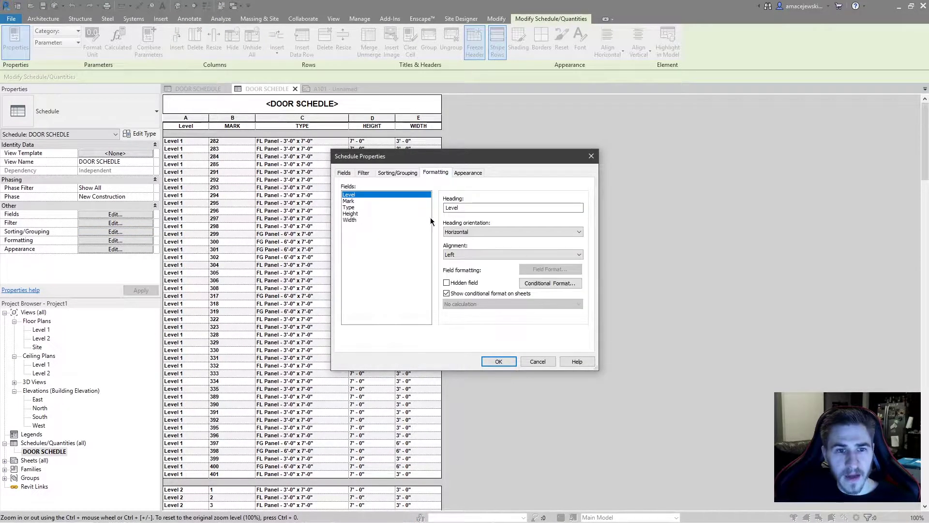
pyautogui.click(463, 283)
pyautogui.click(498, 361)
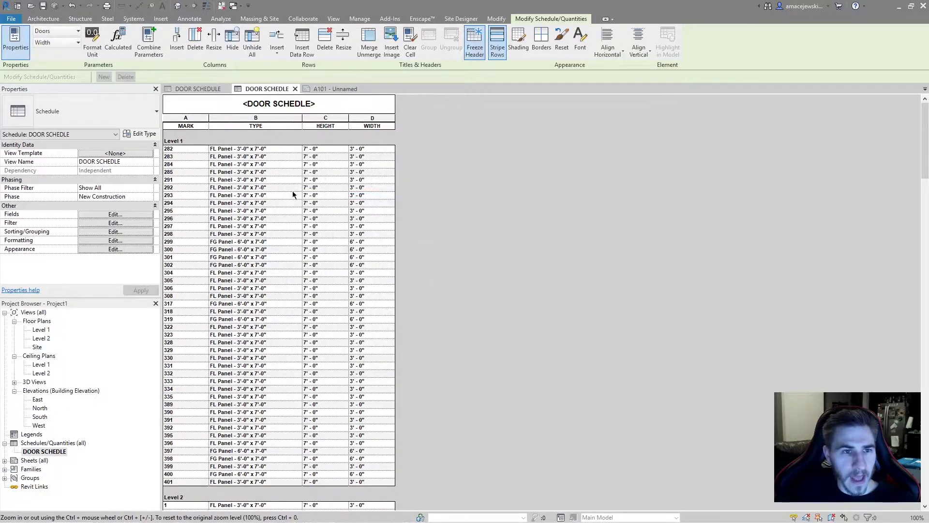
pyautogui.click(331, 89)
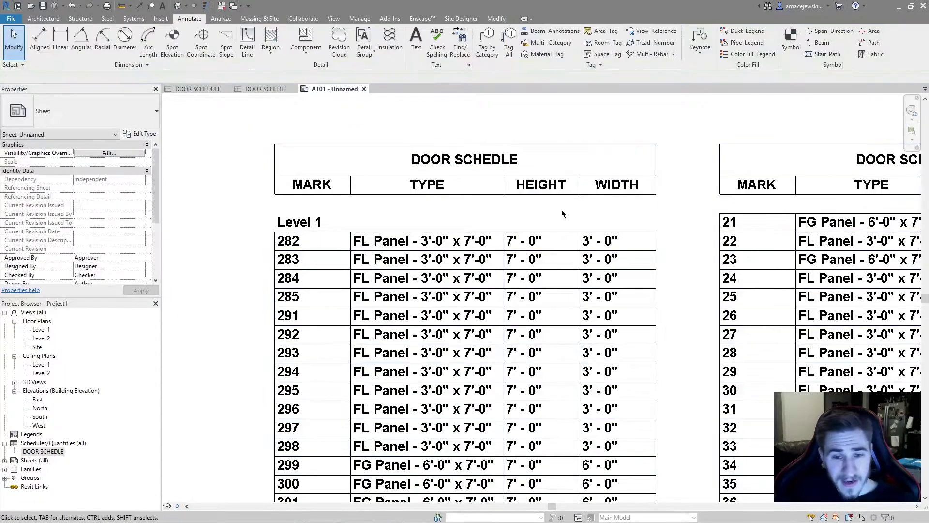
# Step: Select the placed schedule on A101 and switch to the DOOR SCHEDULE view
pyautogui.click(474, 333)
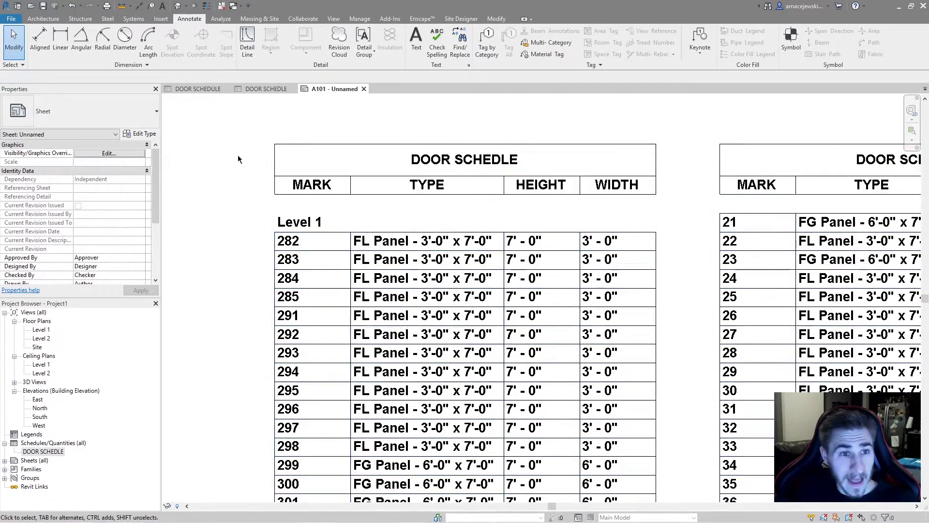
pyautogui.click(258, 88)
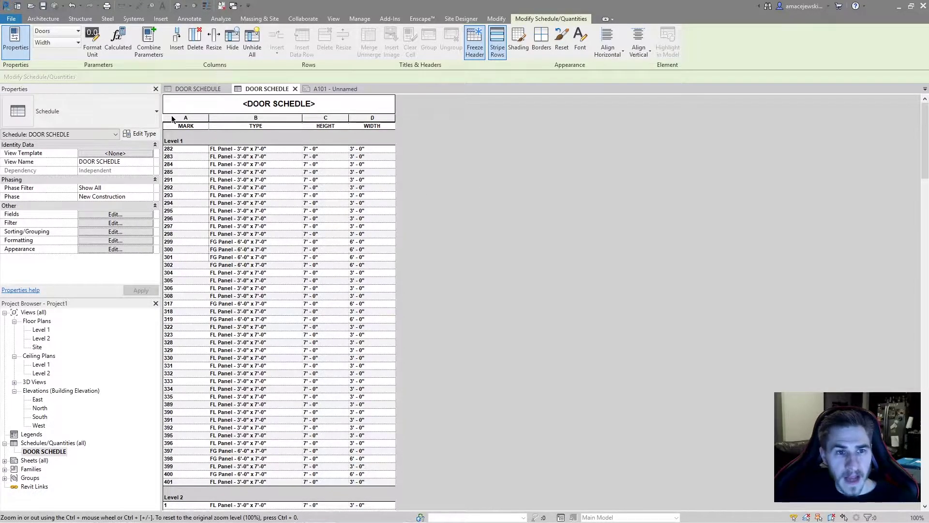
# Step: Select all four schedule columns and clear Bold in the font override so door rows use regular-weight text
pyautogui.moveTo(173, 119); pyautogui.dragTo(367, 121)
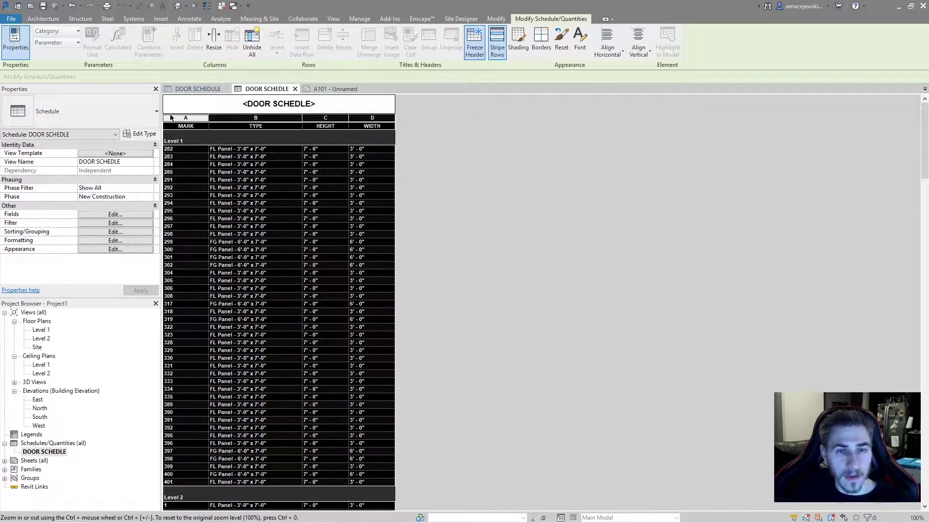
pyautogui.scroll(-6, 504, 143)
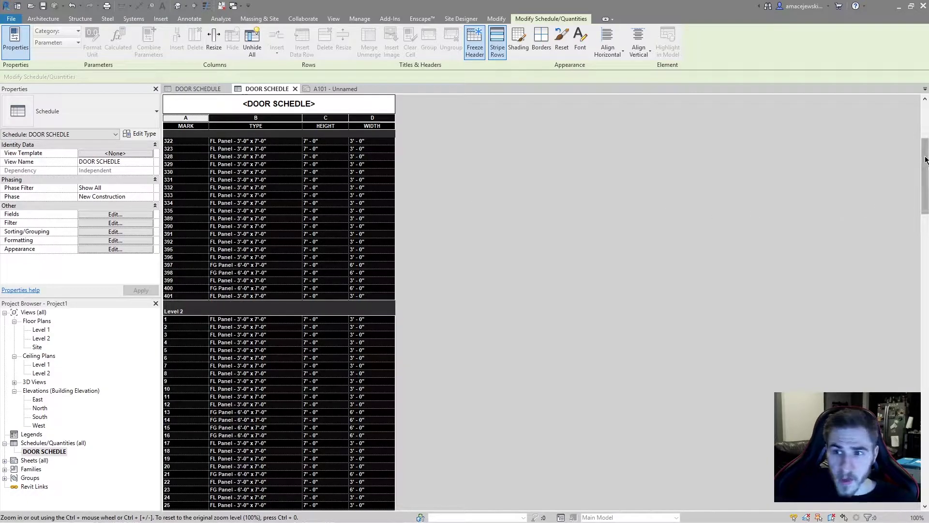
pyautogui.moveTo(925, 160); pyautogui.dragTo(674, 183)
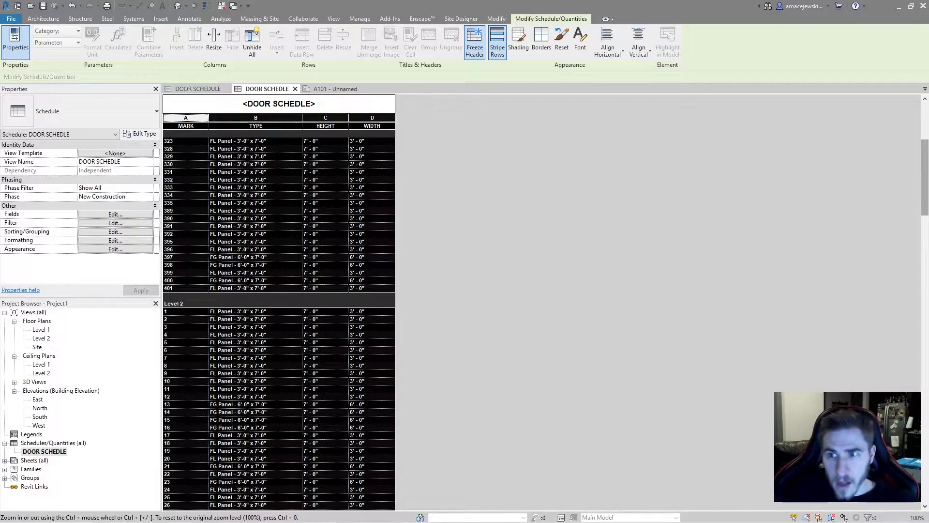
pyautogui.moveTo(925, 178); pyautogui.dragTo(925, 143)
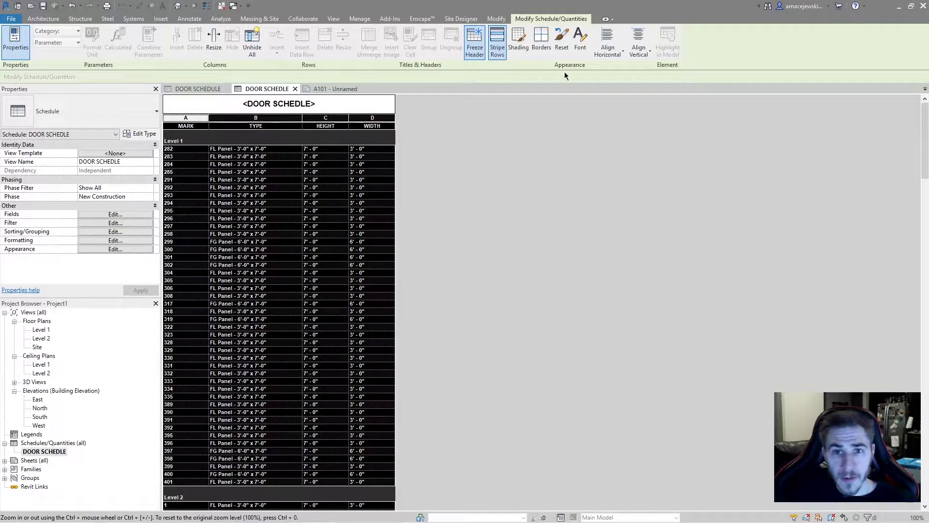
pyautogui.click(580, 41)
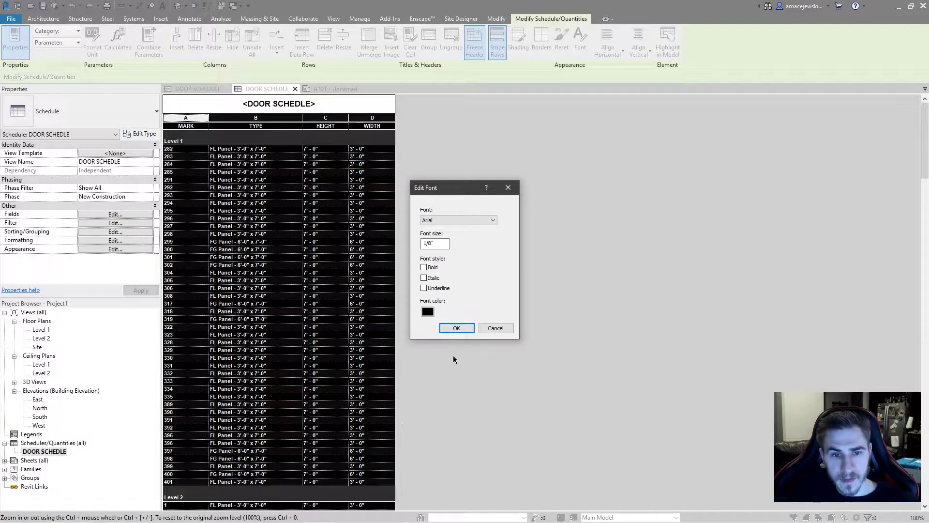
pyautogui.click(462, 329)
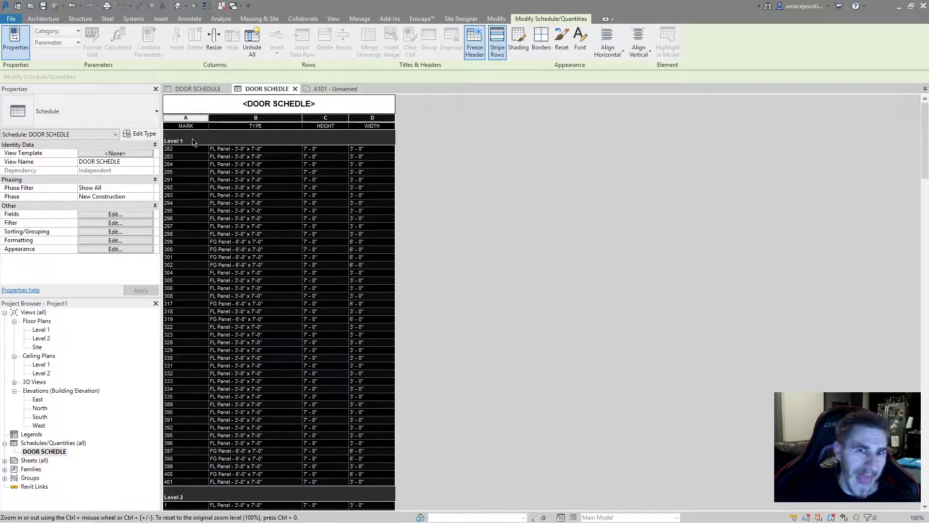
pyautogui.click(334, 89)
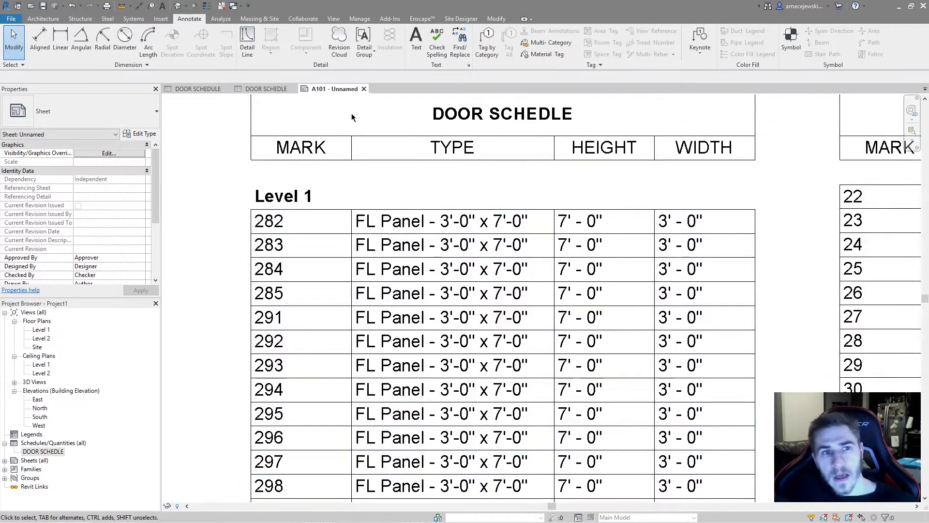
pyautogui.click(269, 89)
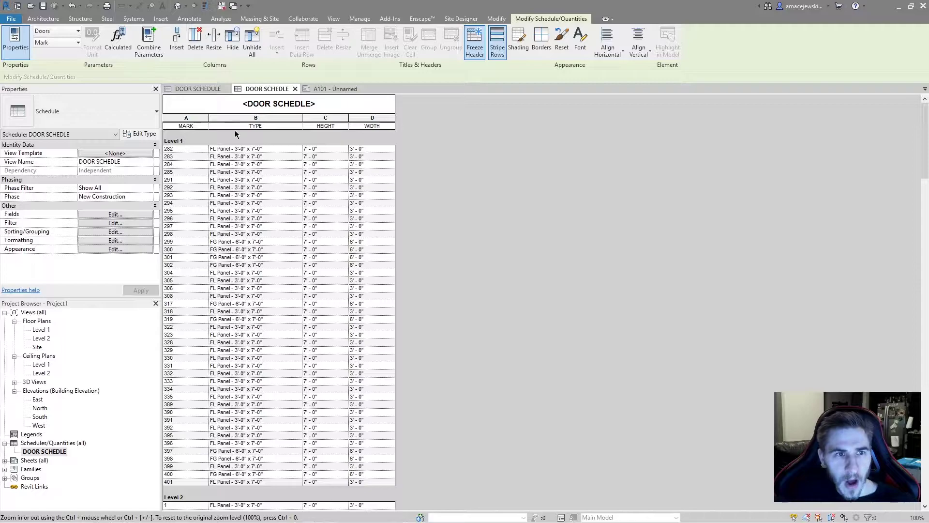
# Step: Make the TYPE, HEIGHT and WIDTH header cells bold
pyautogui.moveTo(215, 125); pyautogui.dragTo(387, 126)
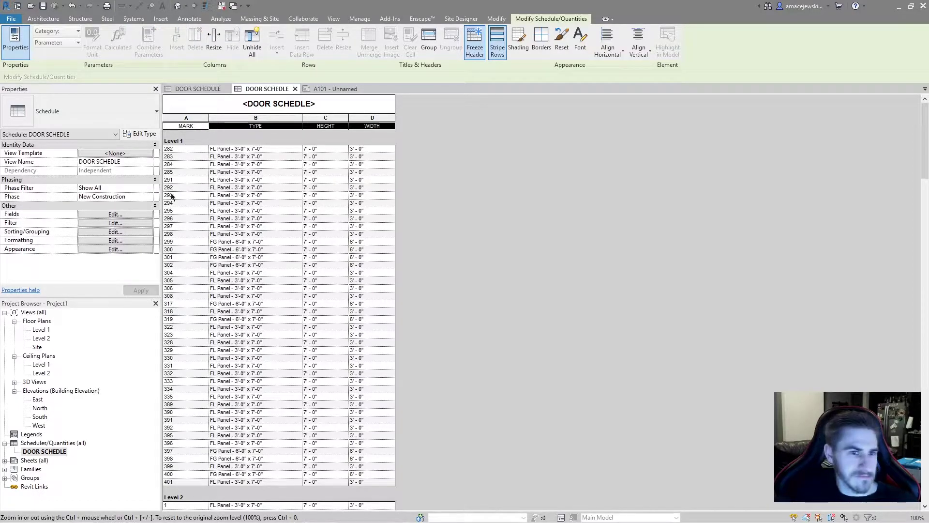
pyautogui.click(580, 41)
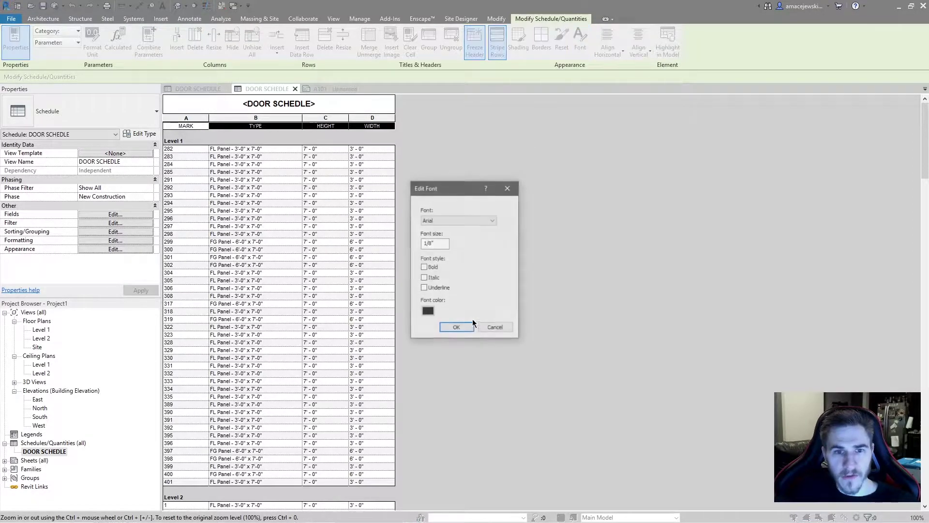
pyautogui.click(424, 267)
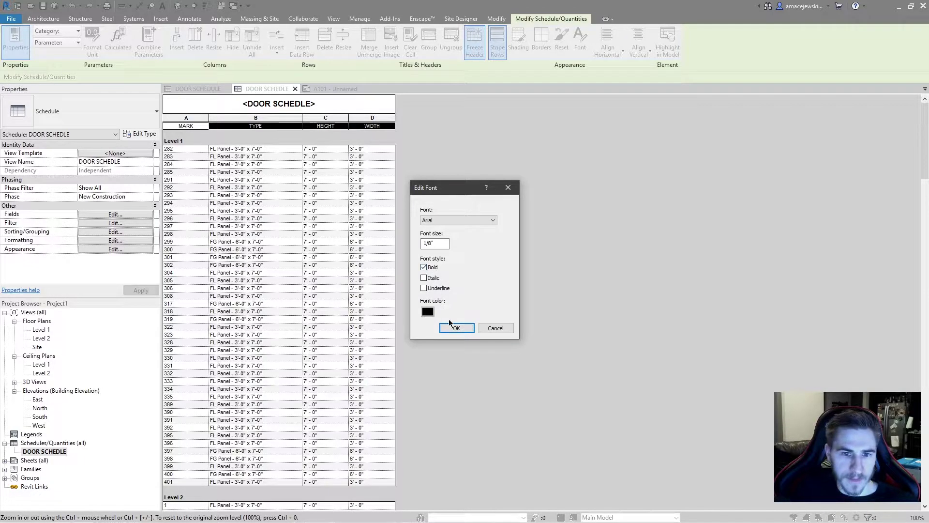
pyautogui.click(460, 326)
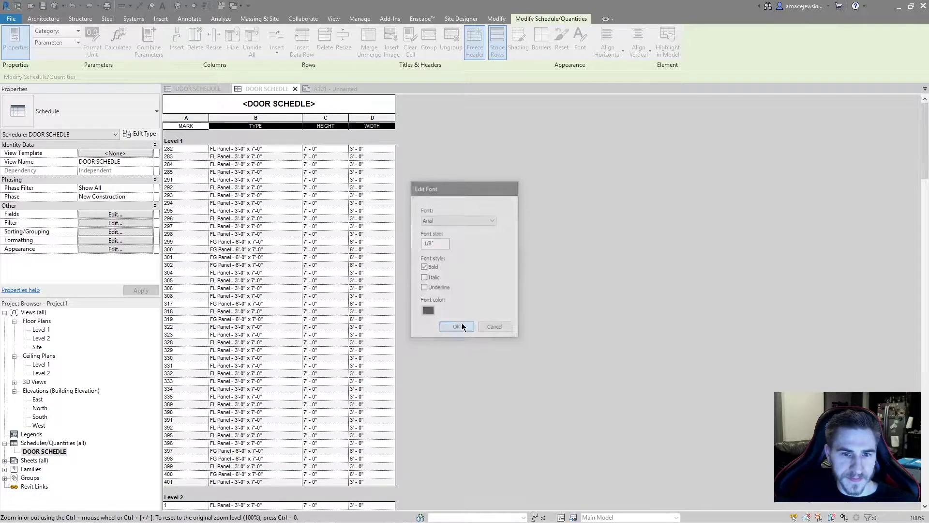
# Step: View the door schedule on sheet A101, centred on screen
pyautogui.click(323, 89)
pyautogui.moveTo(322, 269); pyautogui.dragTo(358, 242, button='middle')
pyautogui.scroll(2, 371, 263)
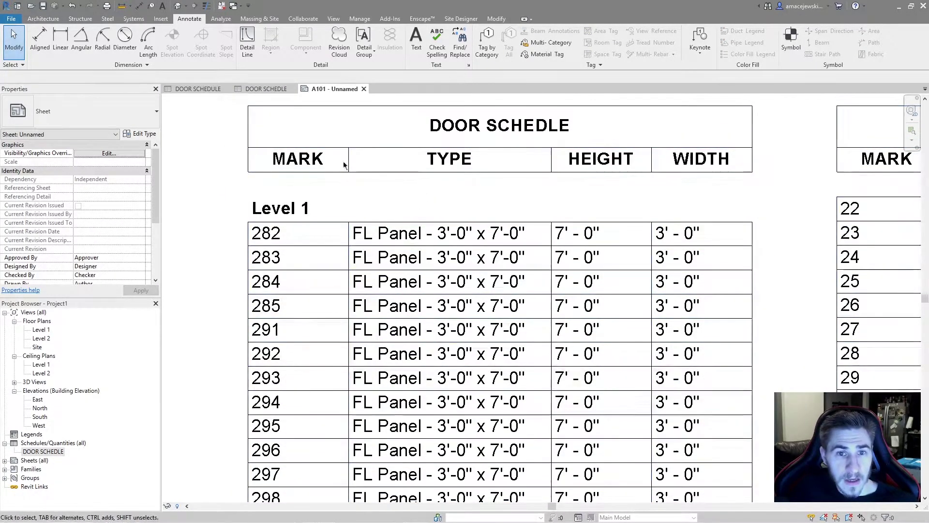
# Step: Set the door schedule's title text to 1/4" Arial and return to sheet A101
pyautogui.doubleClick(506, 136)
pyautogui.click(116, 249)
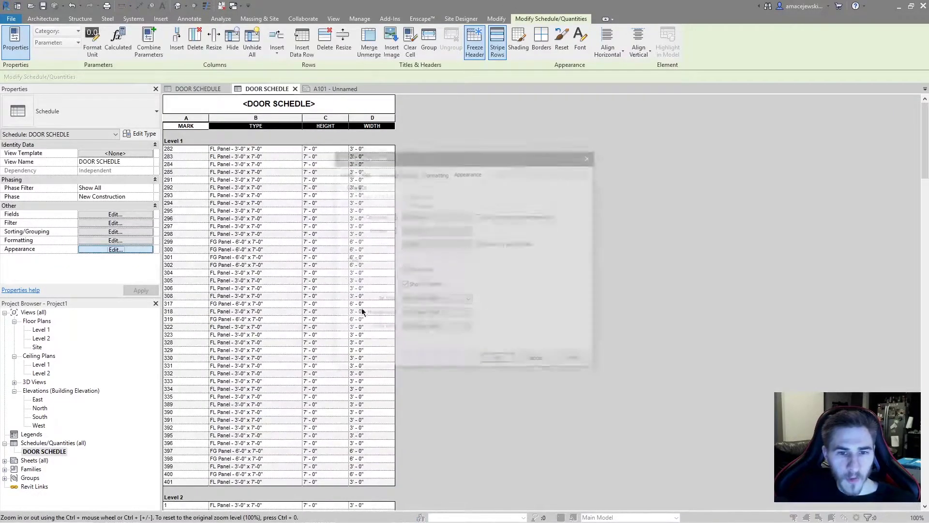
pyautogui.click(443, 304)
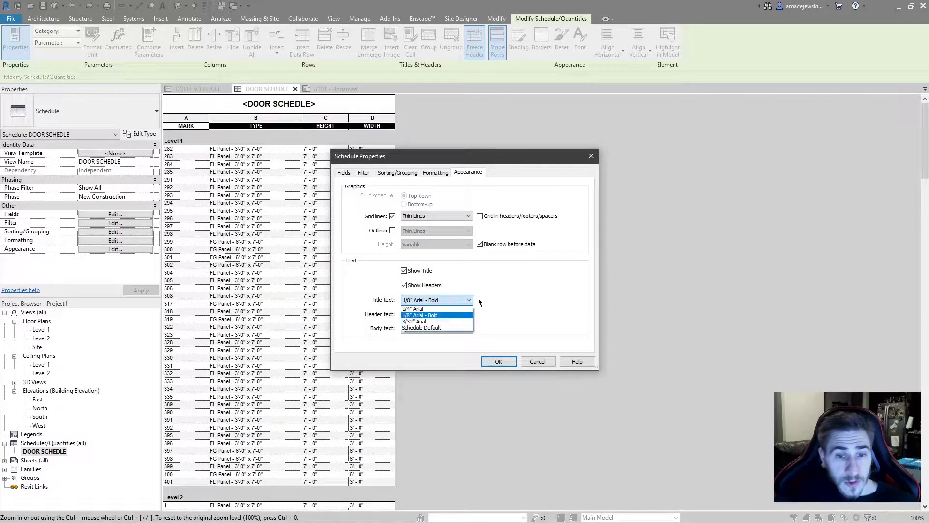
pyautogui.click(426, 312)
pyautogui.click(494, 360)
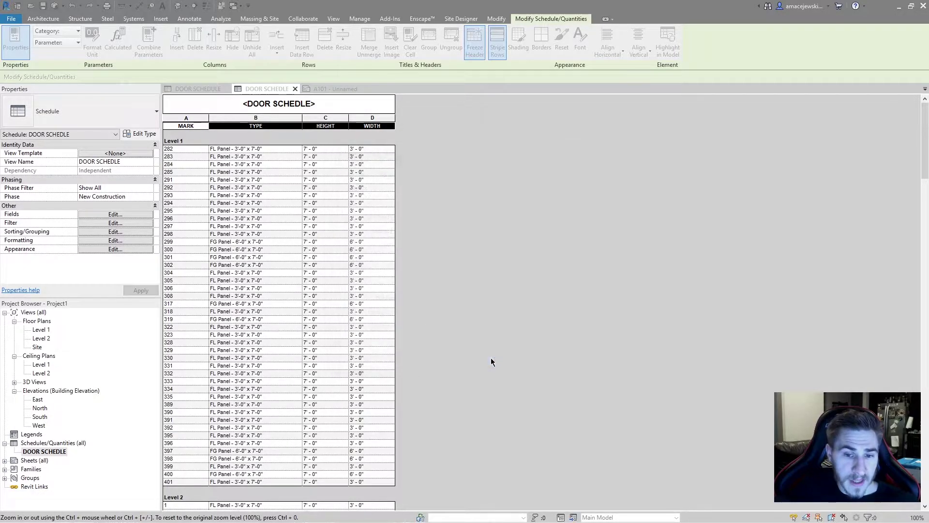
pyautogui.click(335, 89)
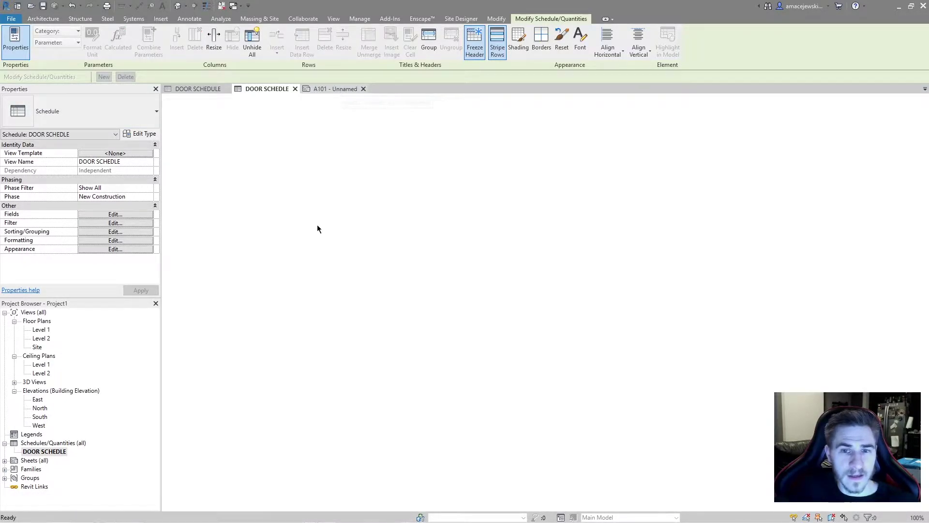
# Step: Zoom and pan around sheet A101 to inspect the schedule's title, bold Level headings and door rows
pyautogui.scroll(3, 486, 200)
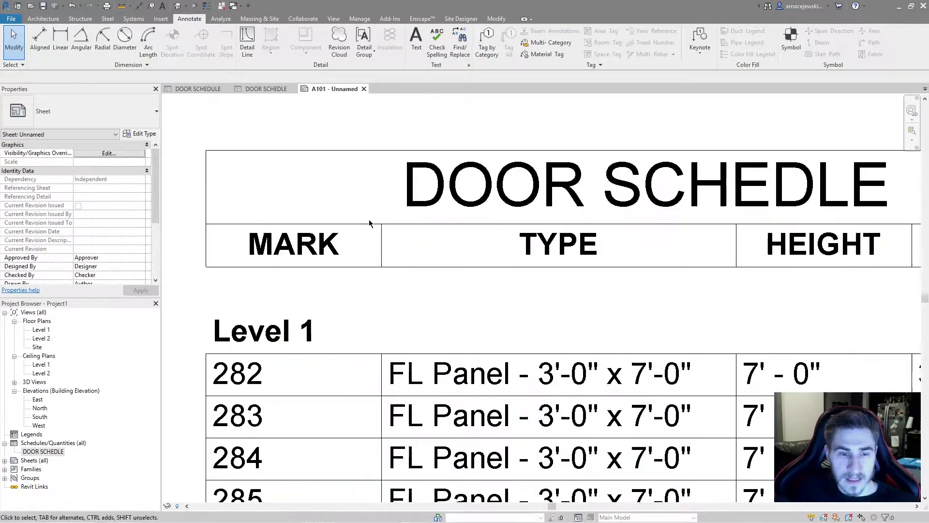
pyautogui.scroll(-2, 485, 232)
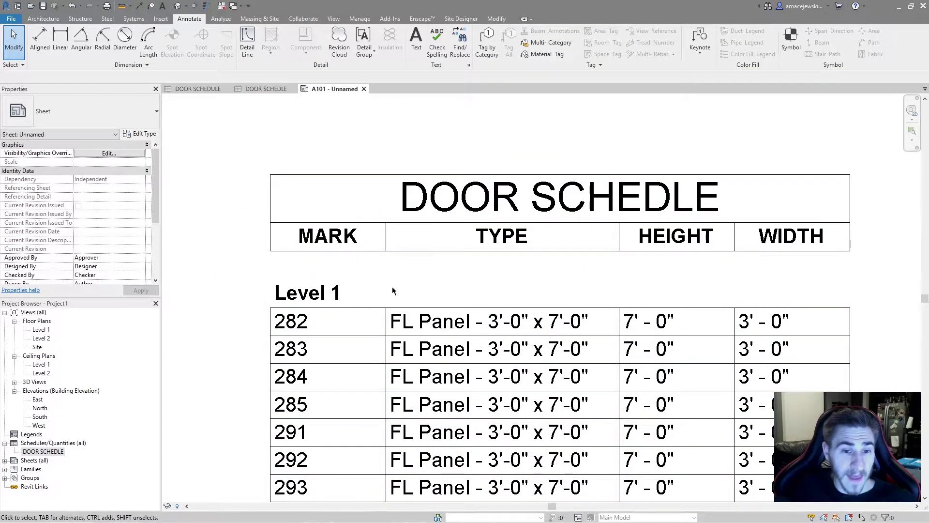
pyautogui.scroll(-1, 348, 276)
pyautogui.scroll(-1, 508, 324)
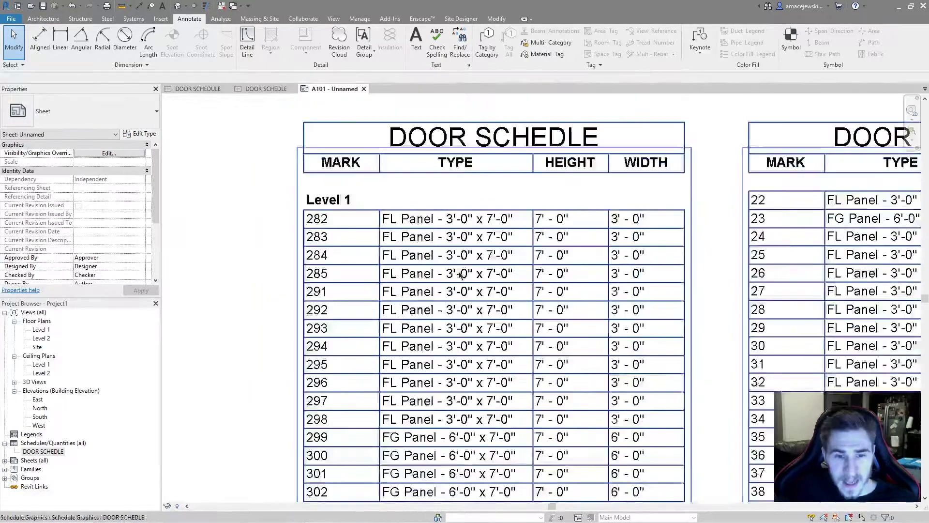
pyautogui.scroll(2, 423, 316)
pyautogui.scroll(-3, 423, 317)
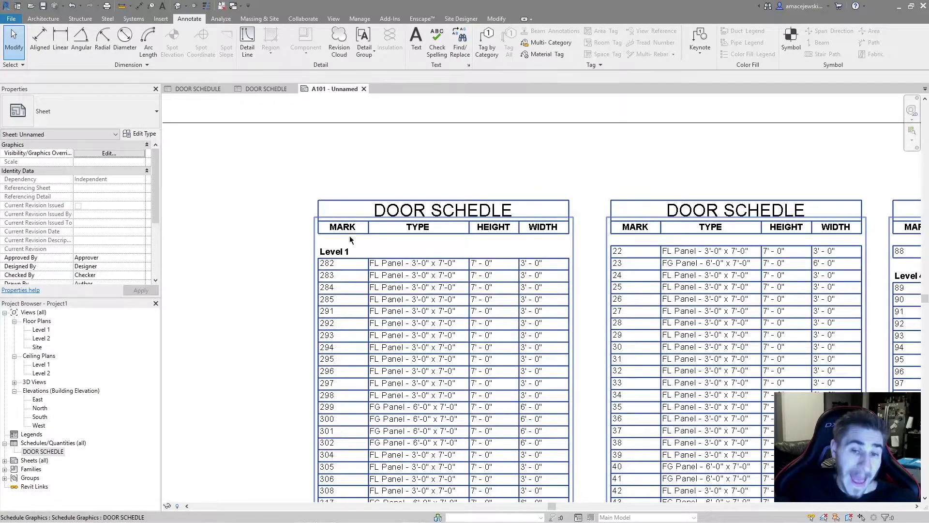
pyautogui.moveTo(426, 365); pyautogui.dragTo(414, 64, button='middle')
pyautogui.scroll(-4, 452, 296)
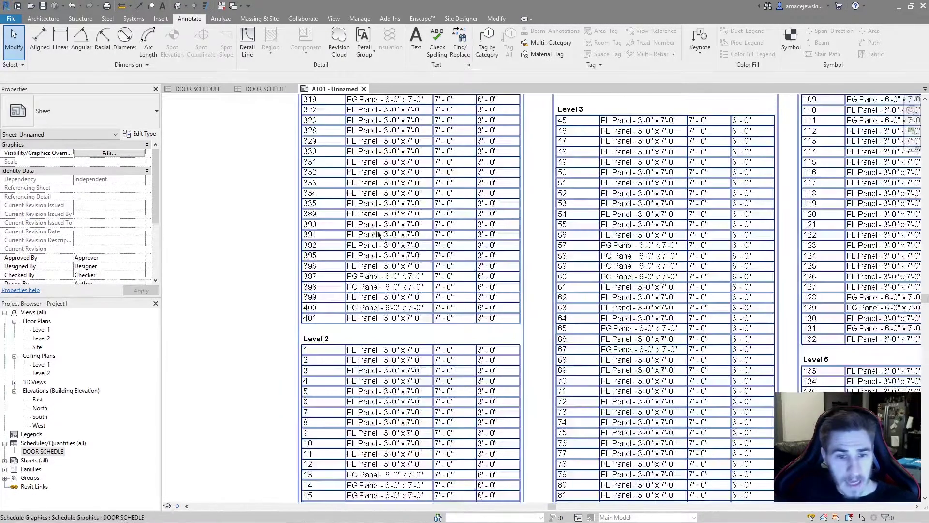
pyautogui.scroll(3, 394, 244)
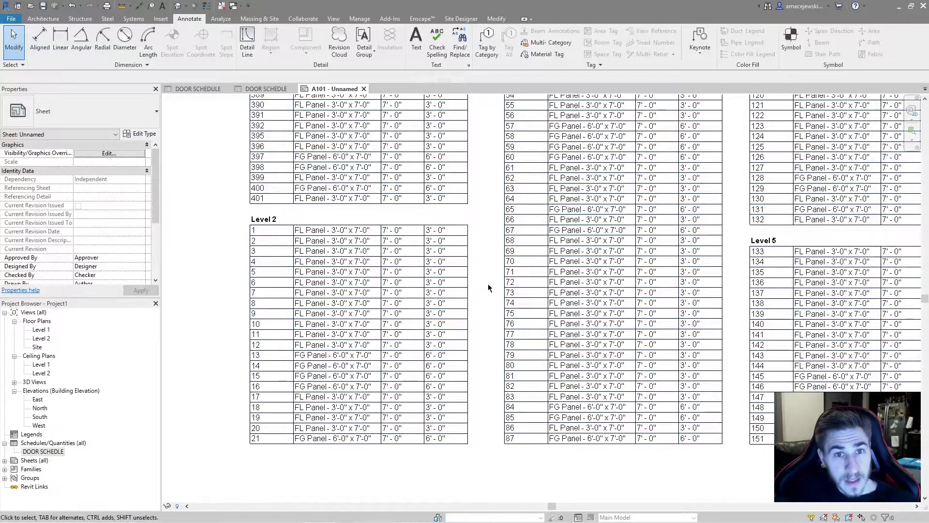
pyautogui.click(255, 89)
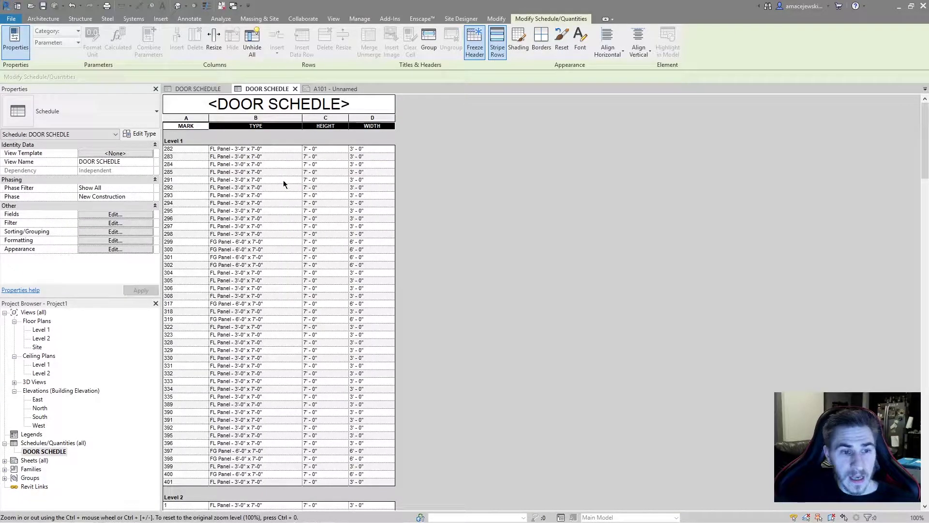
pyautogui.click(130, 248)
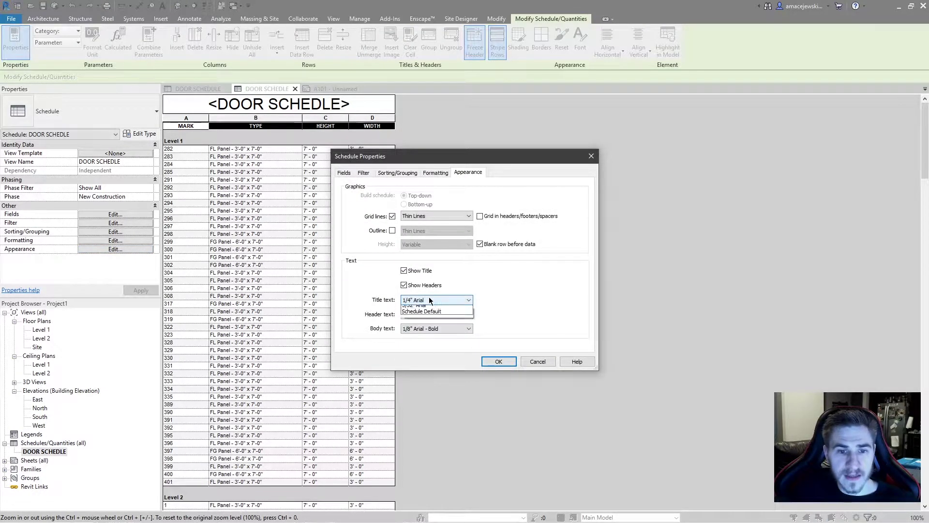
pyautogui.click(462, 300)
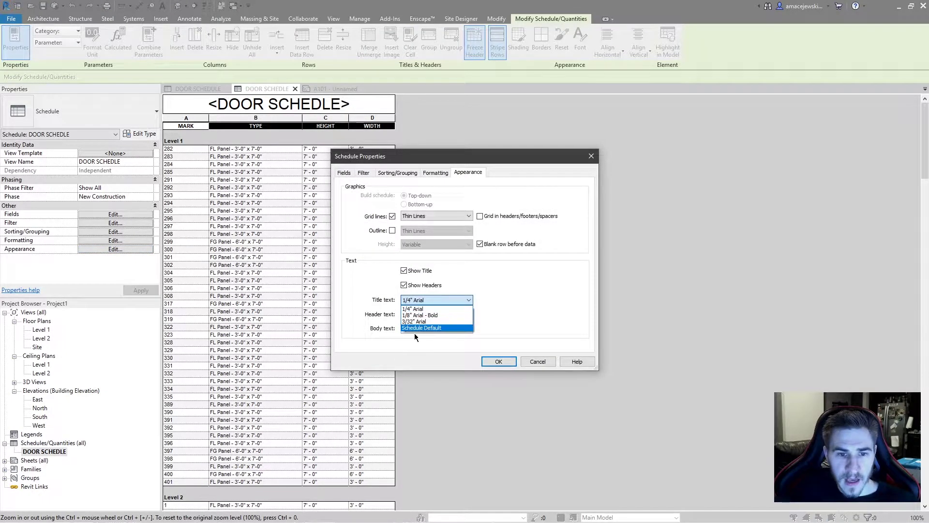
pyautogui.click(507, 342)
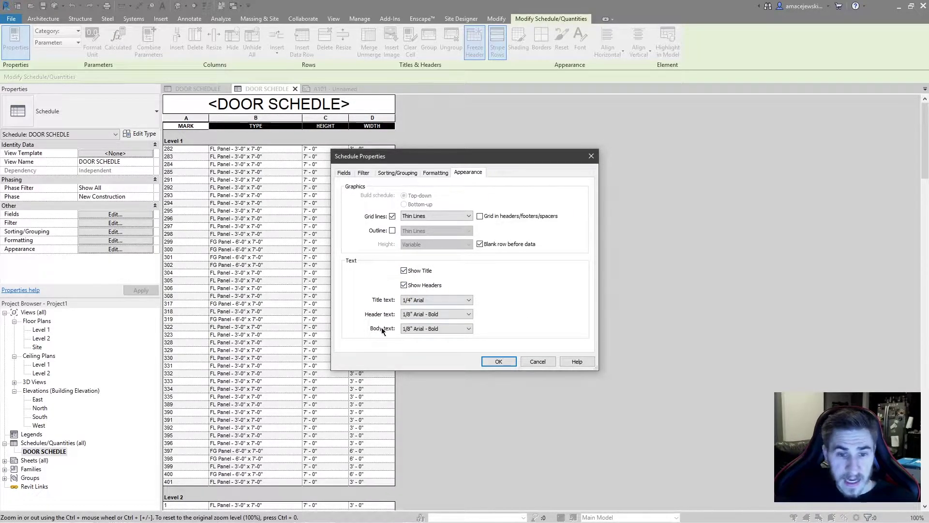
pyautogui.click(534, 361)
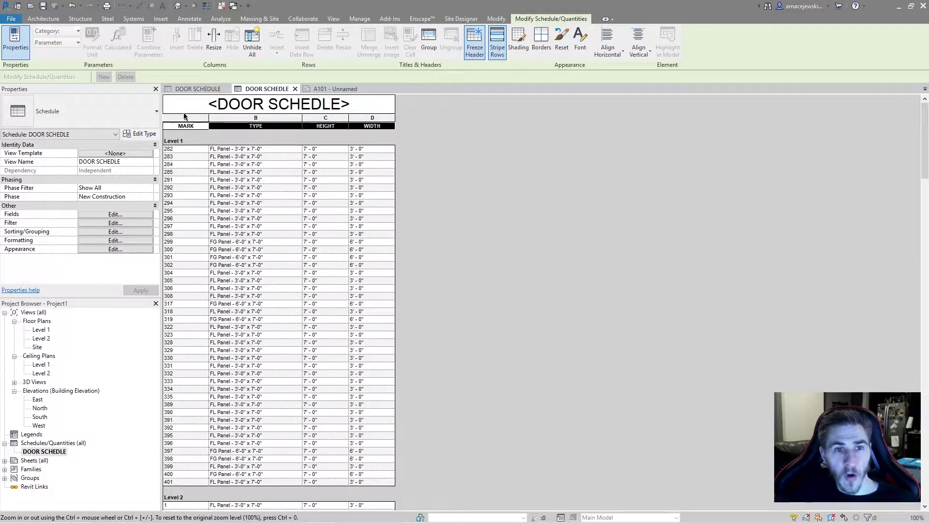
pyautogui.moveTo(186, 120); pyautogui.dragTo(372, 120)
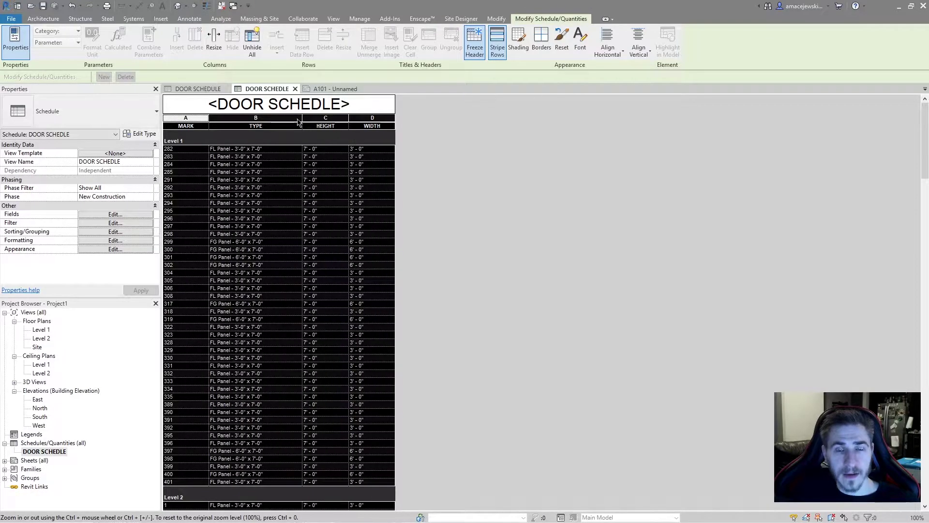
pyautogui.click(580, 41)
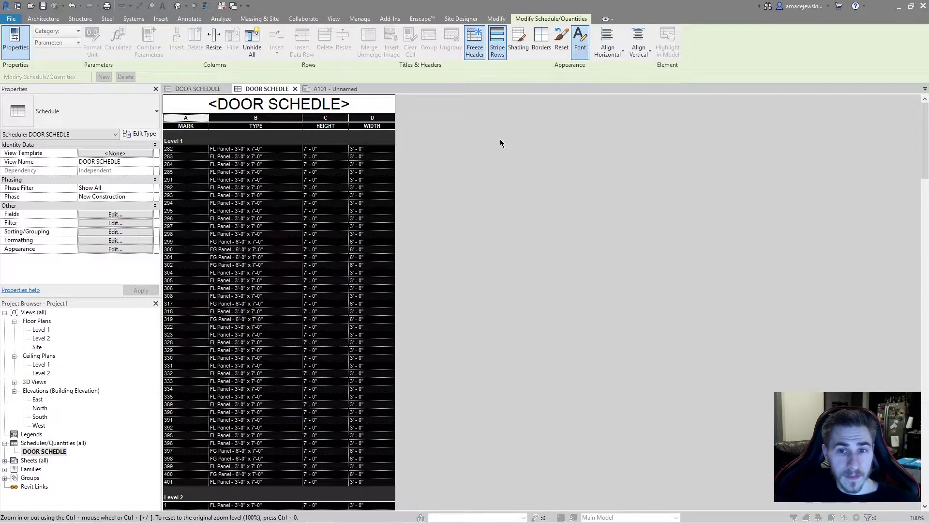
pyautogui.click(495, 328)
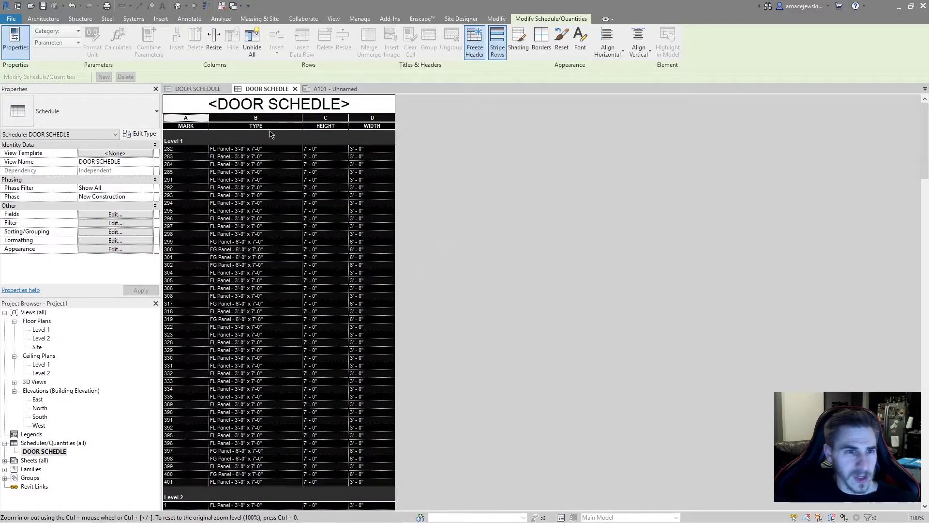
pyautogui.moveTo(216, 125); pyautogui.dragTo(372, 126)
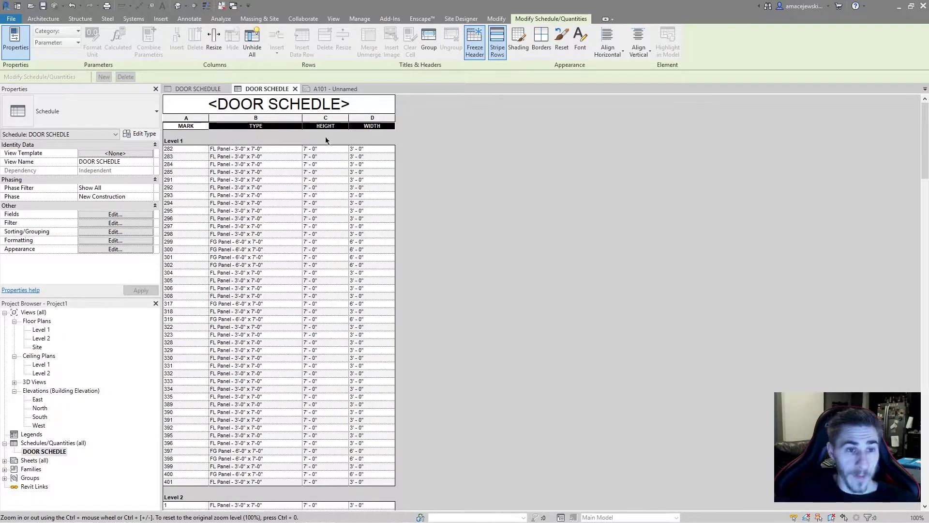